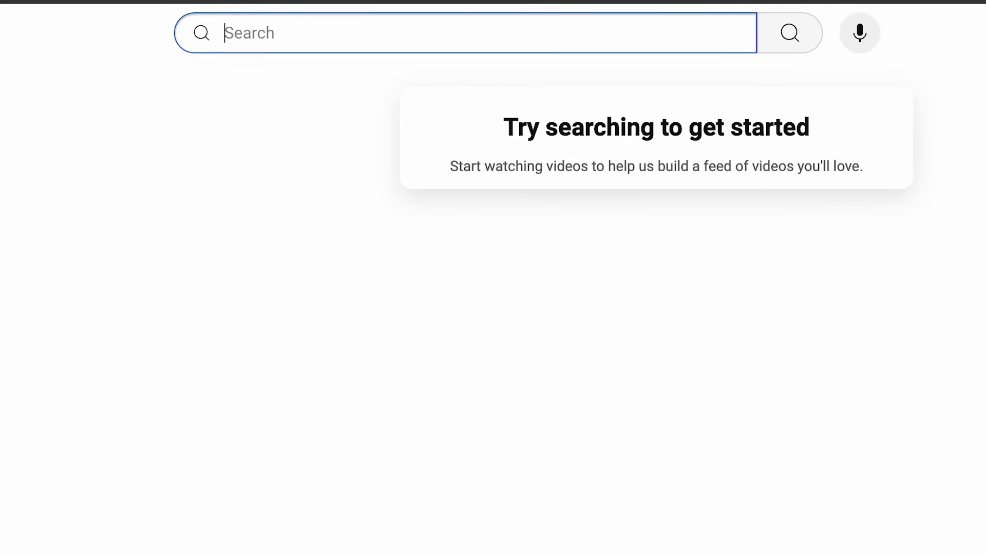
Search YouTube for 'How to make a solana token'
{"action": "type", "text": "How to make "}
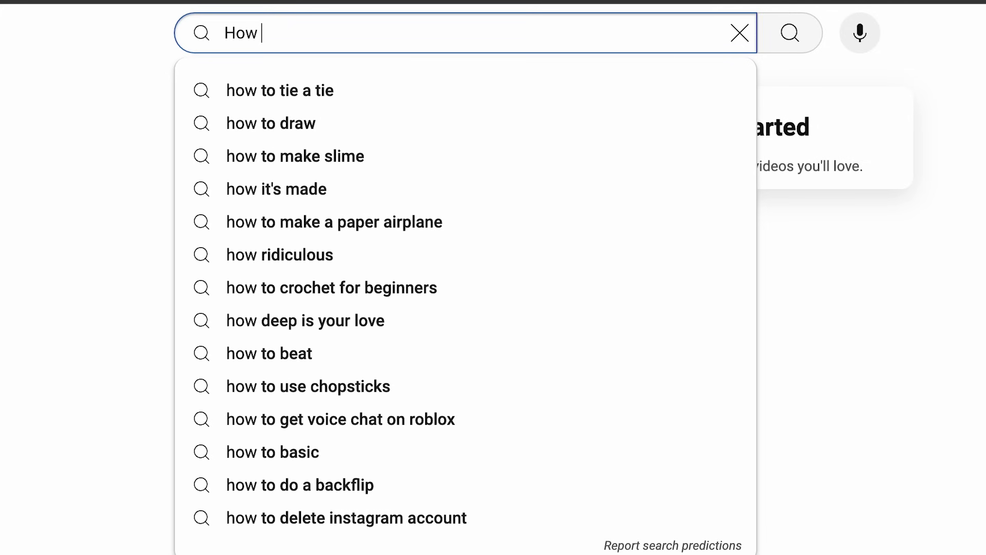
{"action": "type", "text": "a solana token"}
{"action": "key", "text": "Return"}
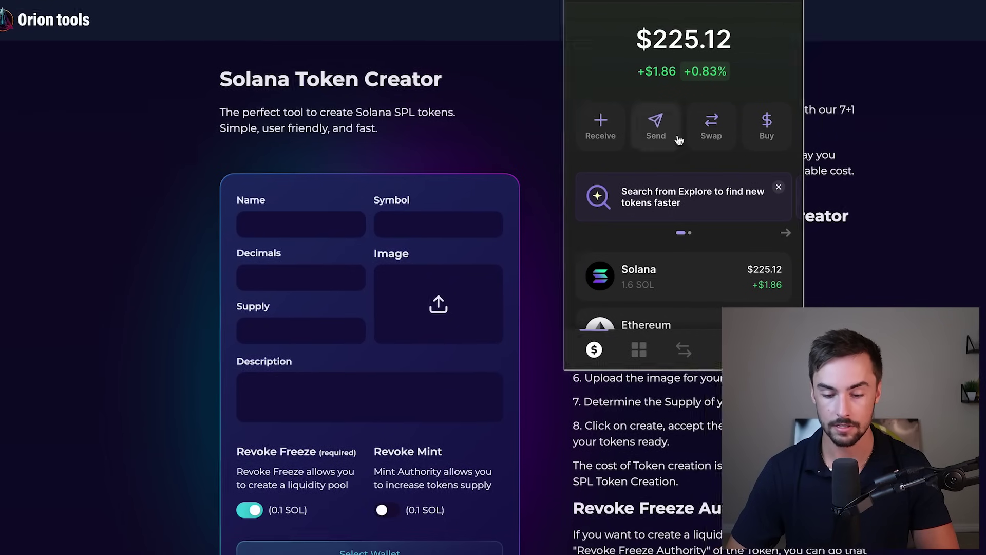
Connect the Phantom wallet to Orion Tools' Solana Token Creator and review the page instructions
{"action": "left_click", "coordinate": [923, 18]}
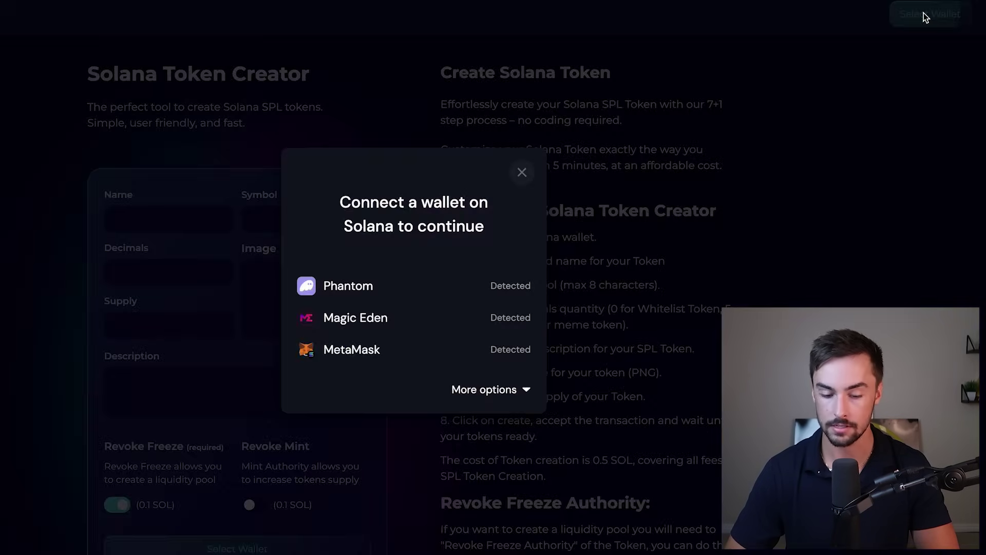
{"action": "left_click", "coordinate": [374, 288]}
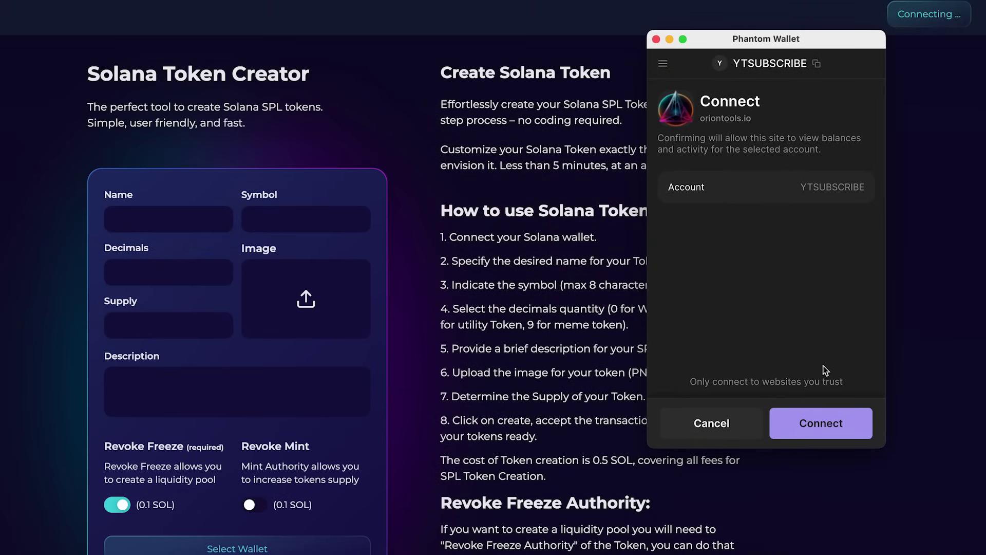
{"action": "left_click", "coordinate": [820, 424]}
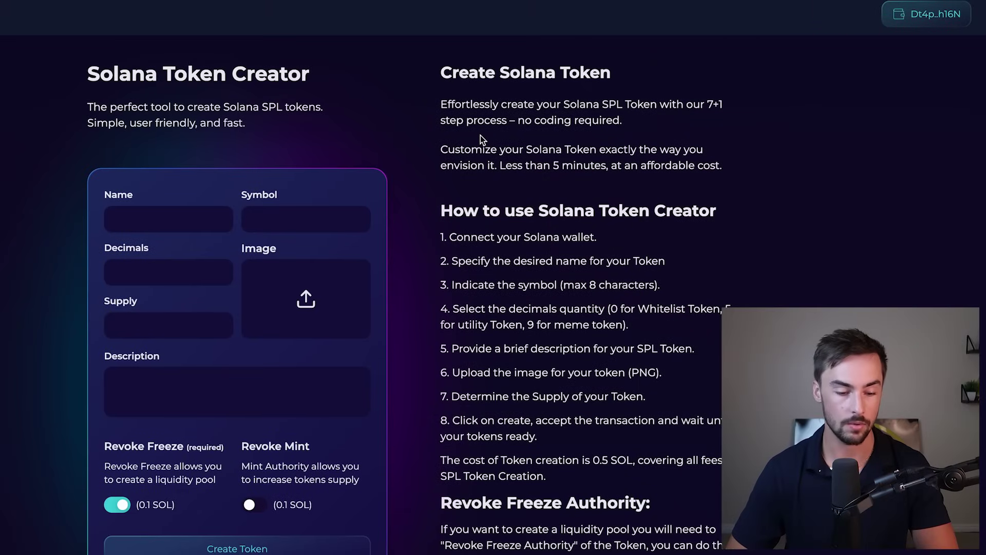
{"action": "scroll", "coordinate": [426, 174], "scroll_direction": "down", "scroll_amount": 1}
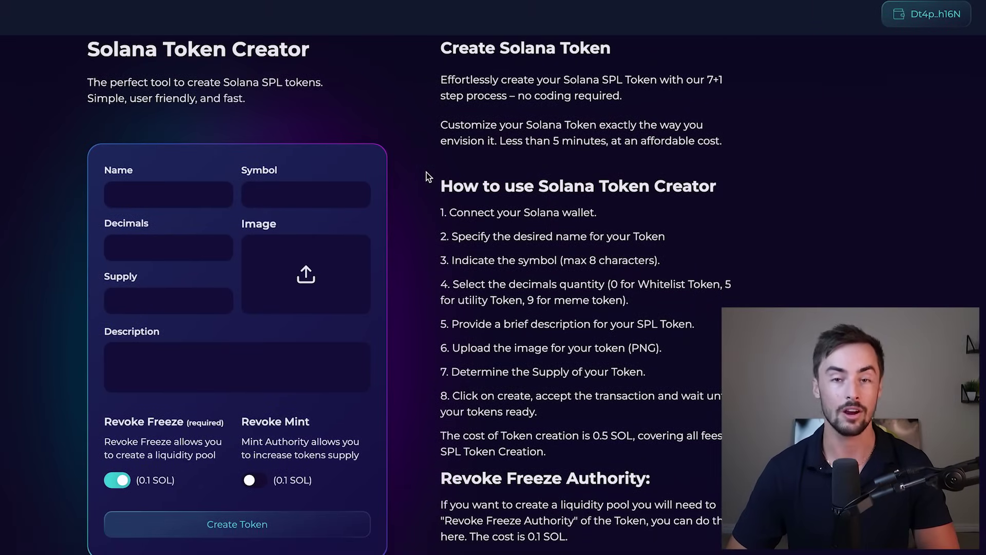
{"action": "scroll", "coordinate": [357, 240], "scroll_direction": "down", "scroll_amount": 1}
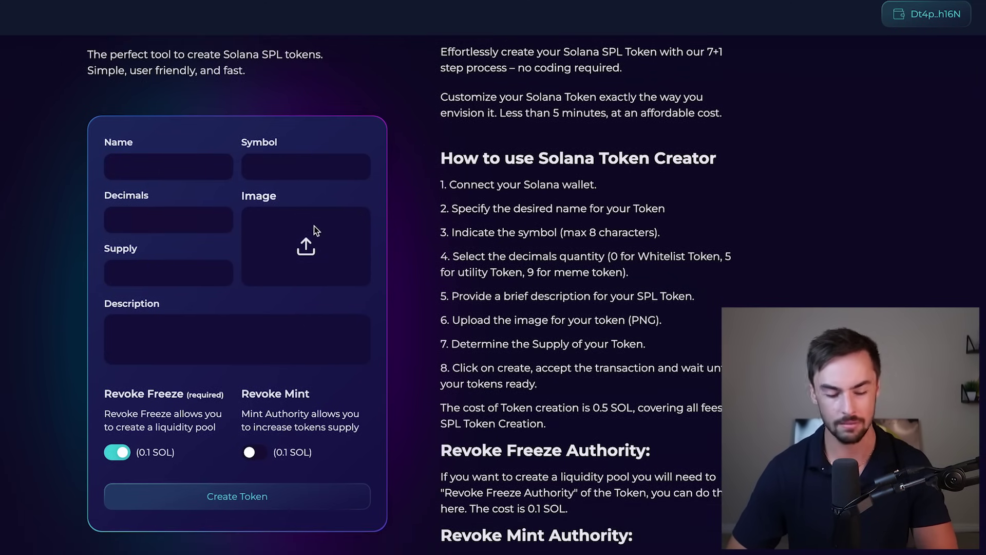
{"action": "scroll", "coordinate": [622, 46], "scroll_direction": "up", "scroll_amount": 2}
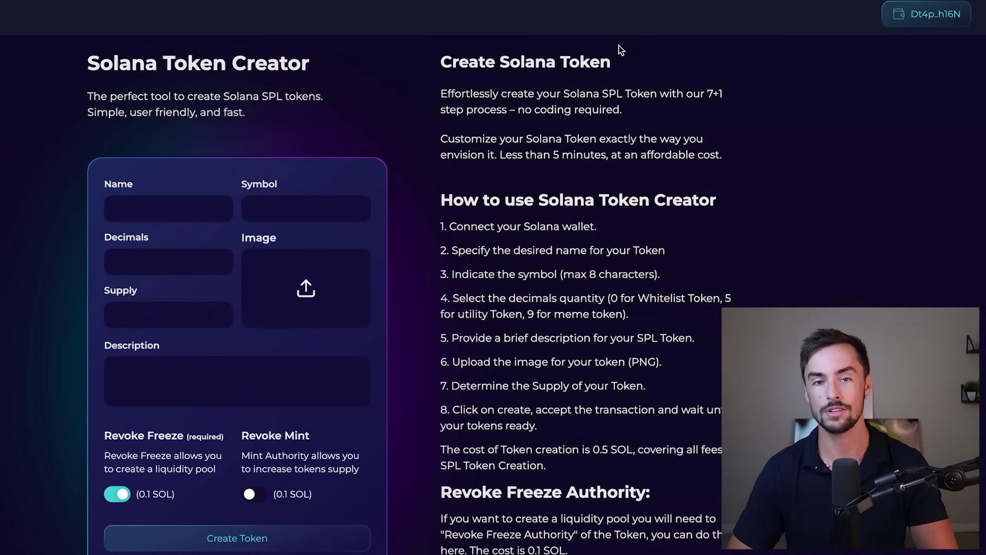
{"action": "scroll", "coordinate": [646, 223], "scroll_direction": "down", "scroll_amount": 7}
{"action": "scroll", "coordinate": [645, 224], "scroll_direction": "down", "scroll_amount": 10}
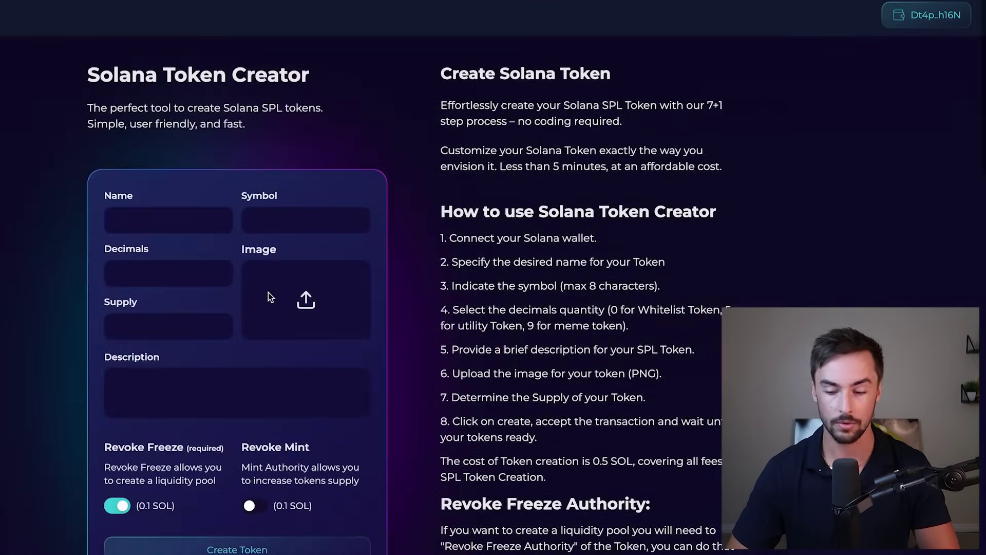
Enter the token name Potato Coin, symbol Potato and 9 decimals
{"action": "left_click", "coordinate": [170, 171]}
{"action": "type", "text": "Baird Token"}
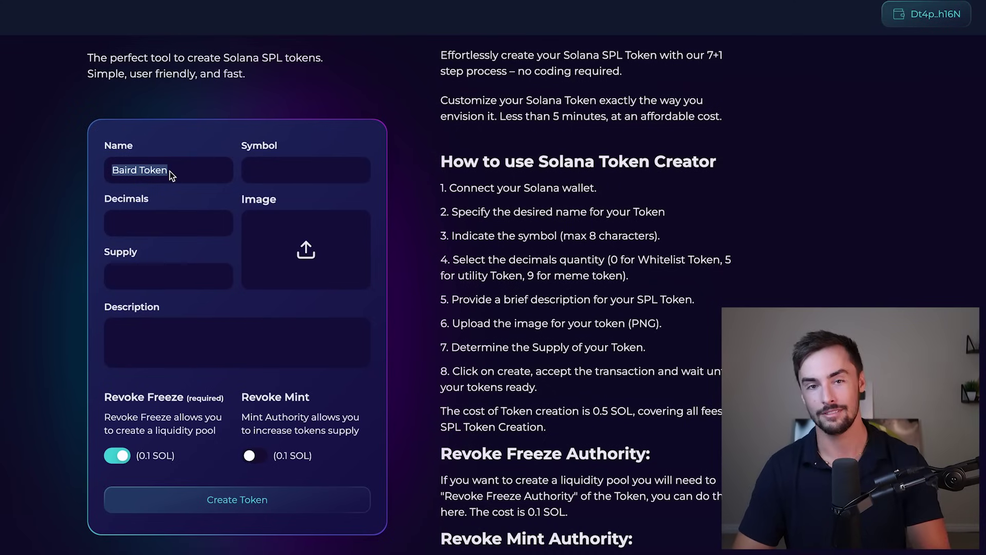
{"action": "type", "text": "Potato Coin"}
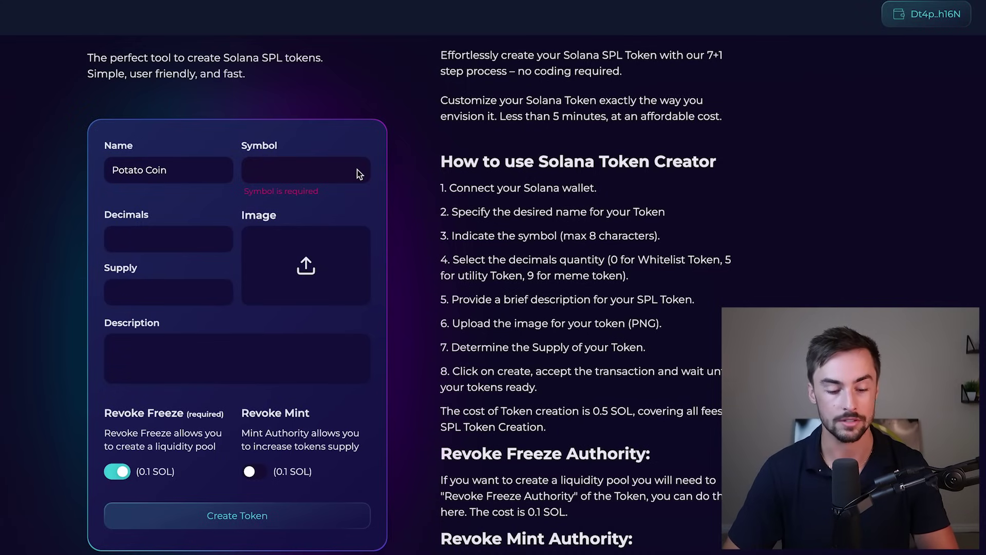
{"action": "type", "text": "PO"}
{"action": "key", "text": "BackSpace"}
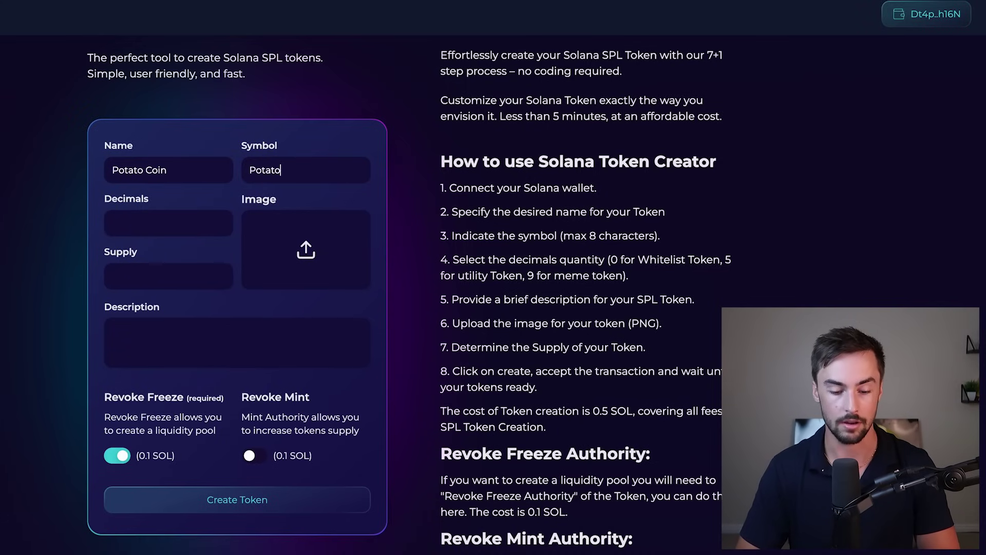
{"action": "left_click", "coordinate": [179, 226]}
{"action": "scroll", "coordinate": [188, 226], "scroll_direction": "down", "scroll_amount": 1}
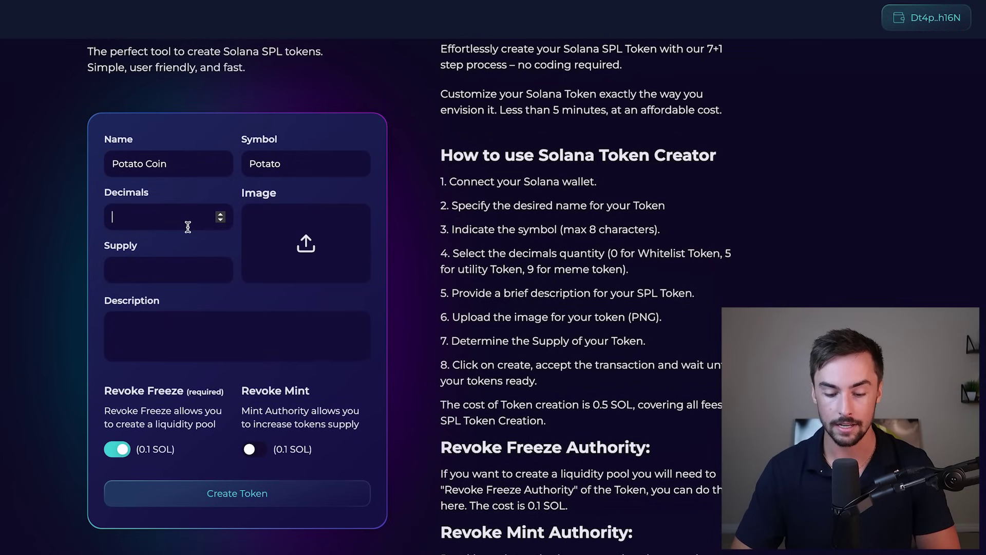
{"action": "type", "text": "9"}
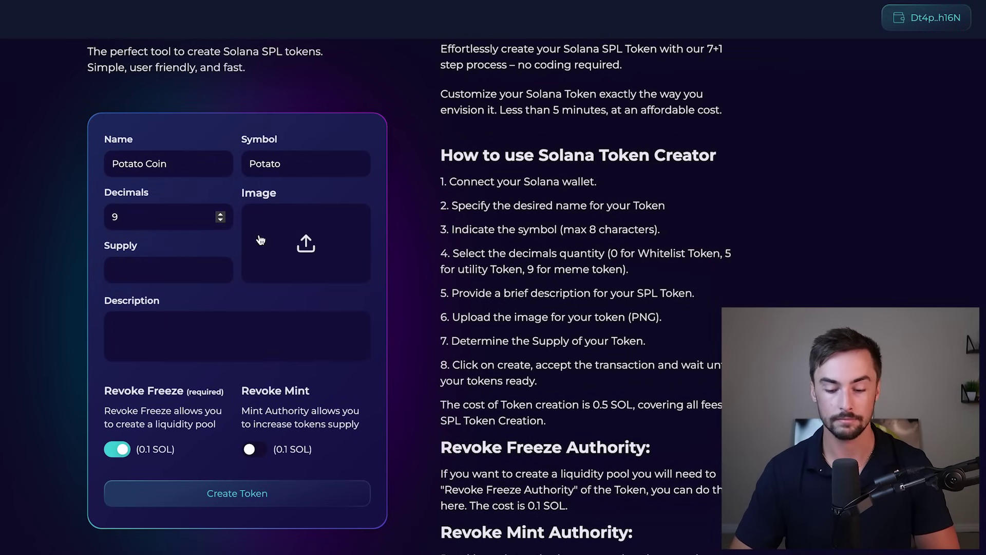
{"action": "left_click", "coordinate": [300, 237]}
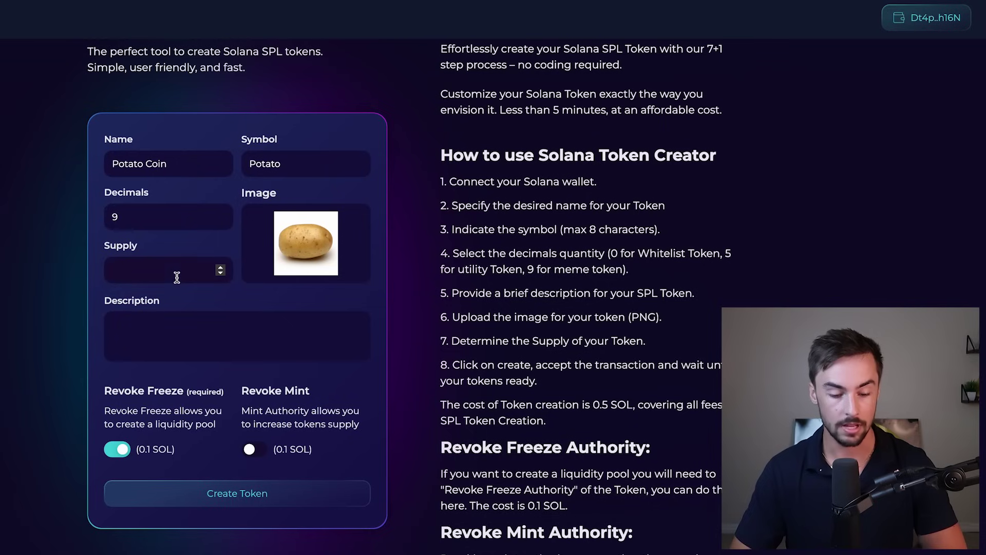
{"action": "left_click", "coordinate": [175, 271]}
{"action": "type", "text": "10000000000"}
{"action": "key", "text": "BackSpace"}
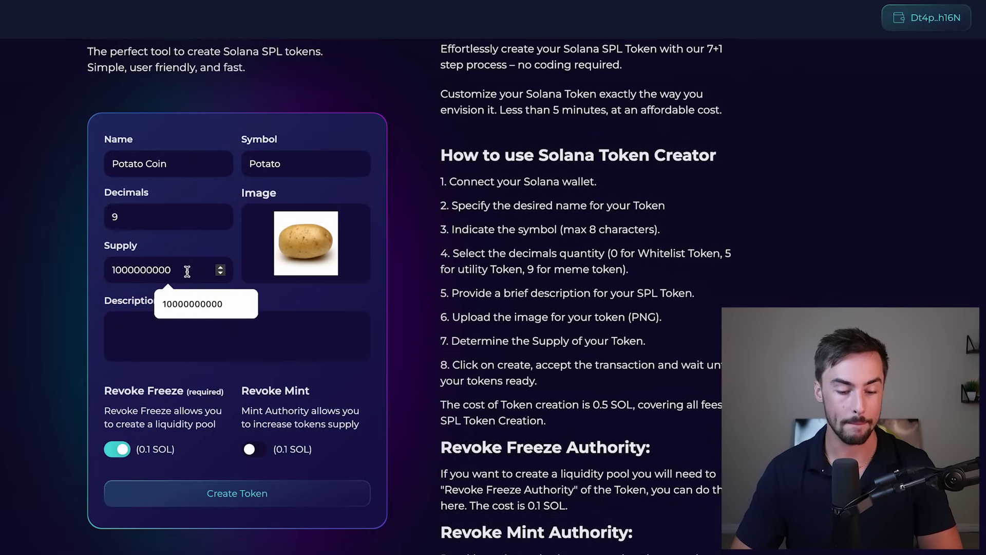
{"action": "left_click", "coordinate": [152, 335]}
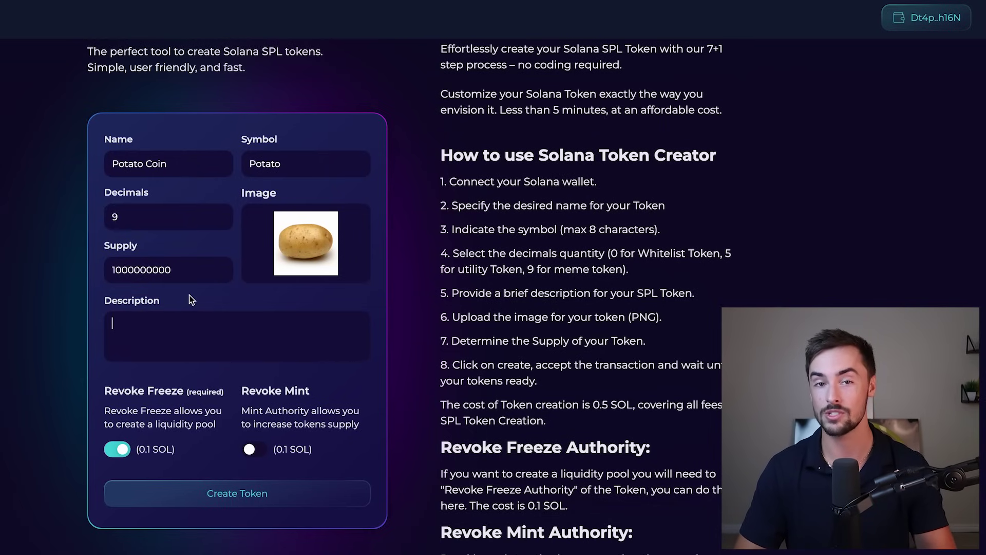
{"action": "left_click", "coordinate": [219, 270]}
{"action": "left_click", "coordinate": [164, 315]}
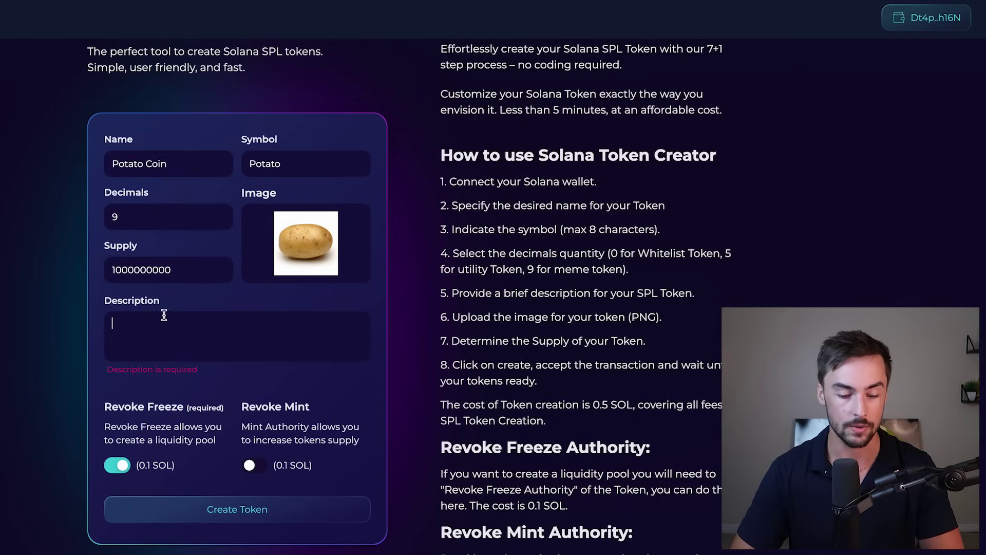
{"action": "type", "text": "Just a si"}
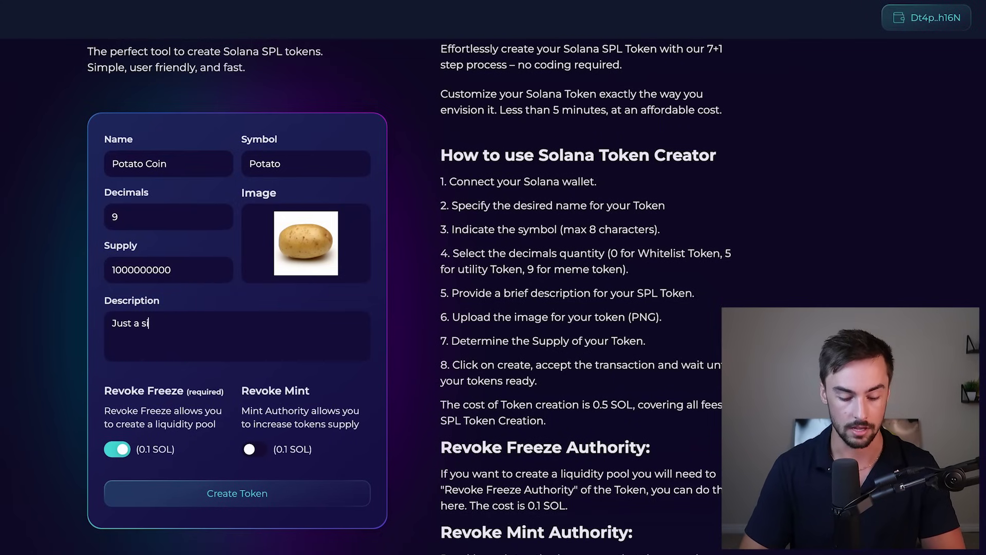
{"action": "type", "text": "lly little potato lol"}
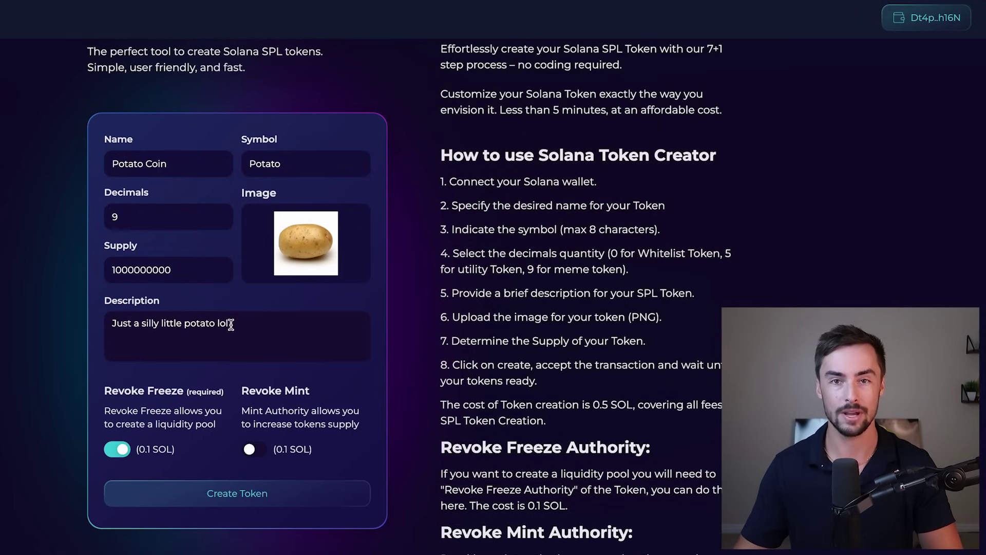
{"action": "scroll", "coordinate": [244, 352], "scroll_direction": "down", "scroll_amount": 1}
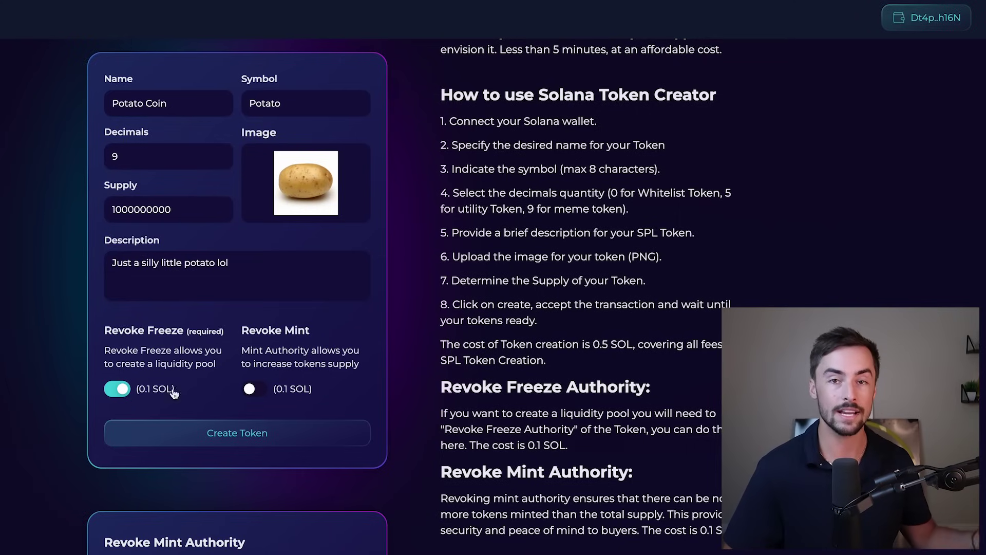
Turn on Revoke Mint alongside Revoke Freeze and submit the Potato Coin token for creation
{"action": "left_click", "coordinate": [254, 392]}
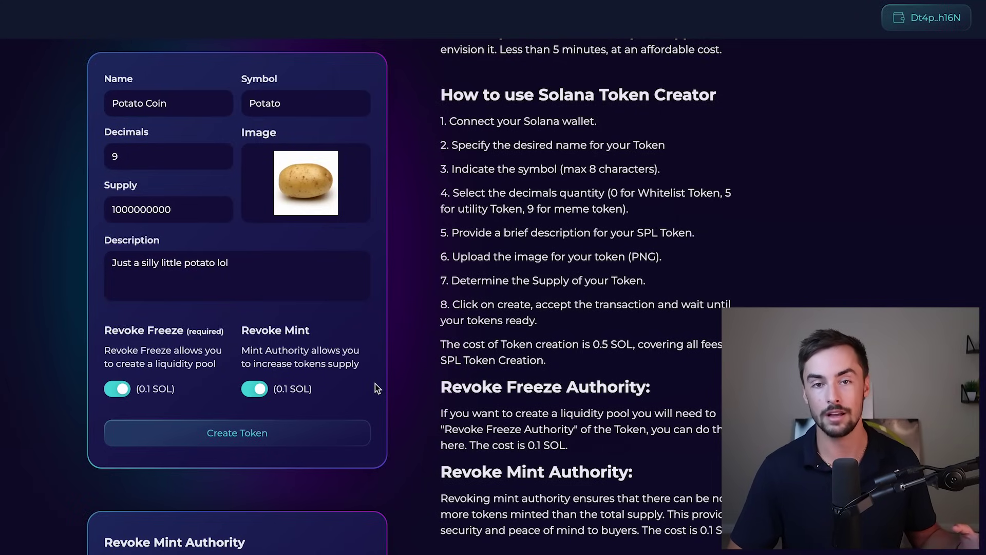
{"action": "scroll", "coordinate": [375, 383], "scroll_direction": "up", "scroll_amount": 1}
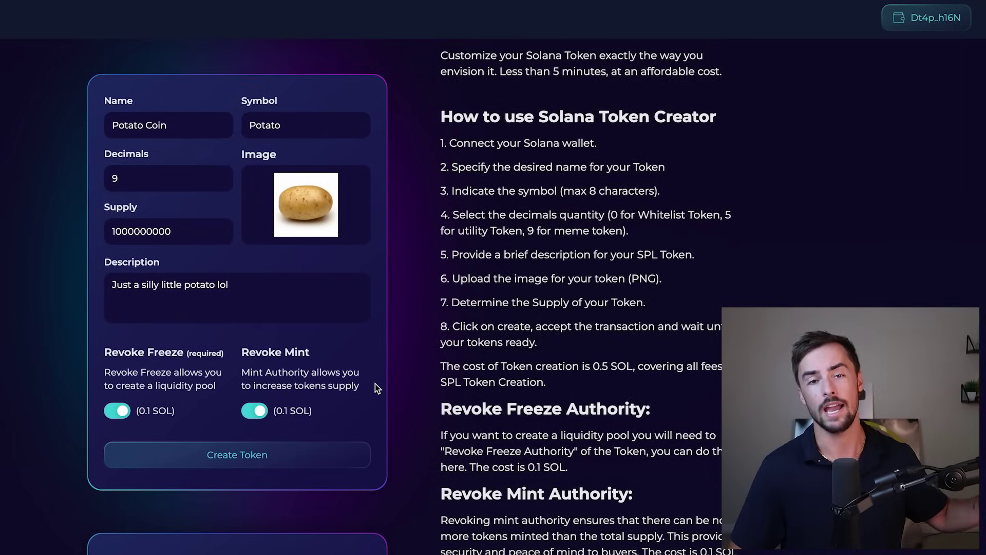
{"action": "scroll", "coordinate": [375, 383], "scroll_direction": "down", "scroll_amount": 1}
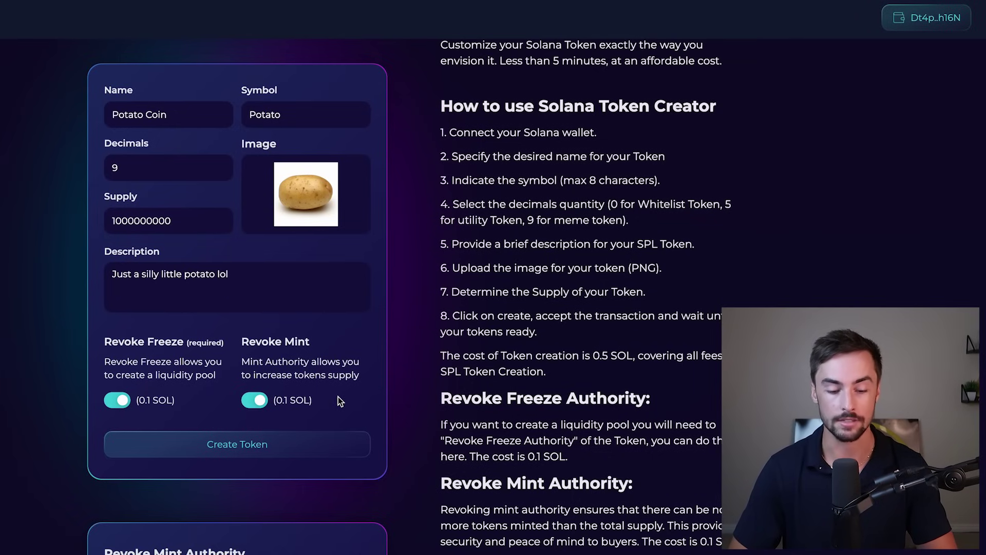
{"action": "scroll", "coordinate": [338, 396], "scroll_direction": "down", "scroll_amount": 1}
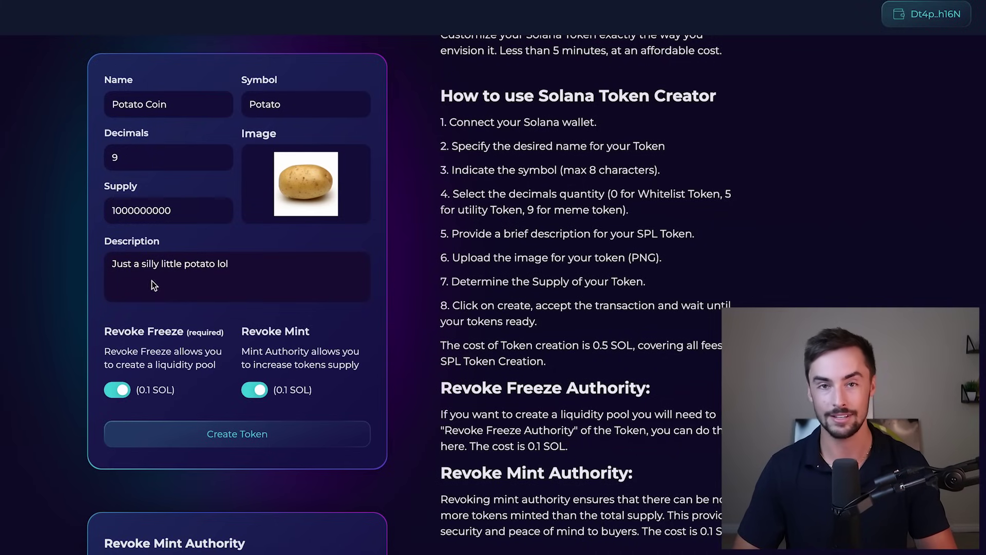
{"action": "left_click", "coordinate": [224, 437]}
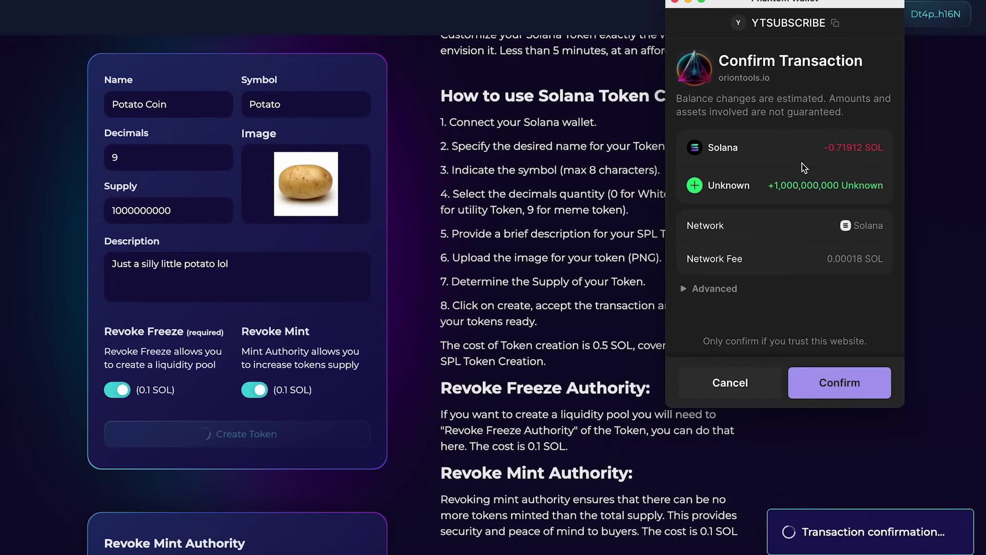
Approve the −0.71912 SOL token creation in Phantom and check the 0.88071 SOL balance
{"action": "left_click", "coordinate": [839, 380]}
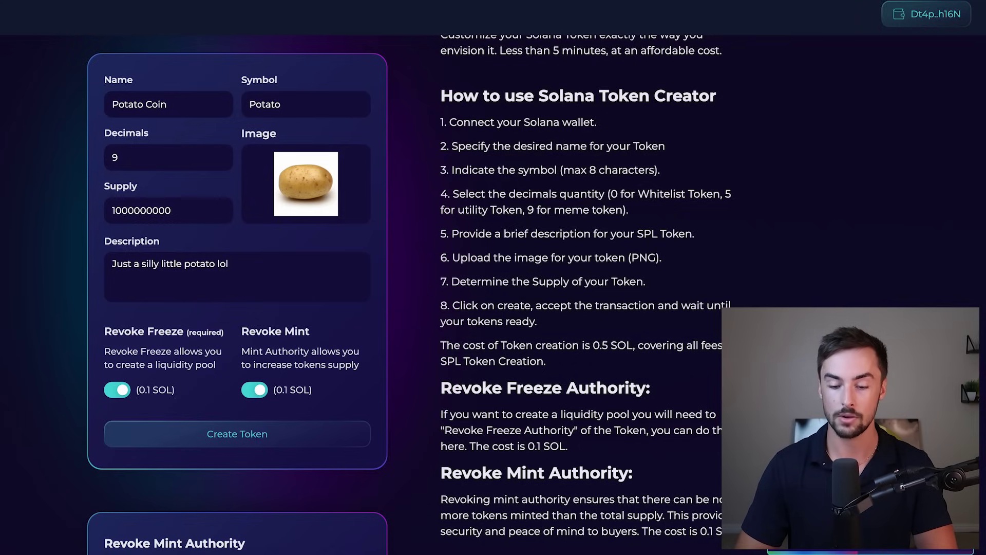
{"action": "key", "text": "alt+shift+p"}
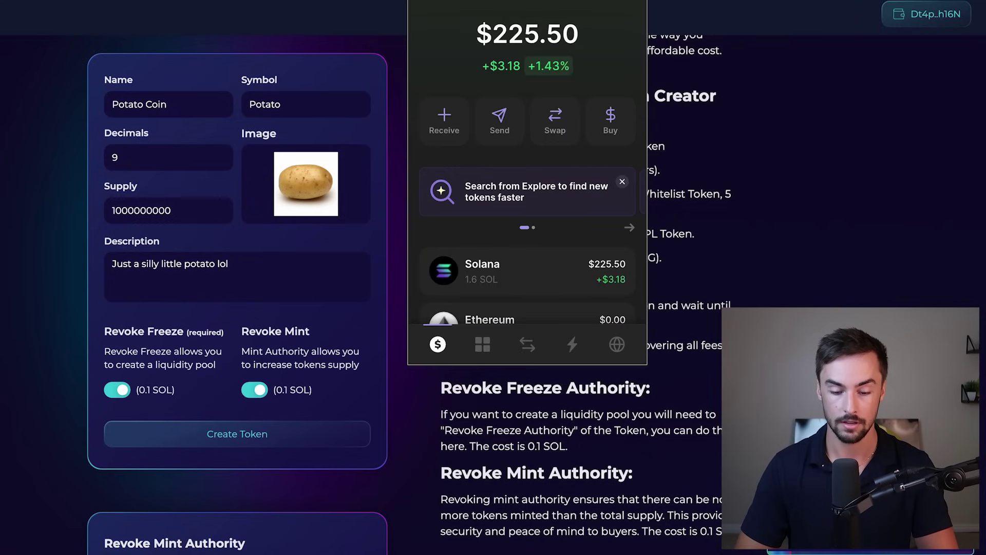
{"action": "scroll", "coordinate": [547, 59], "scroll_direction": "down", "scroll_amount": 1}
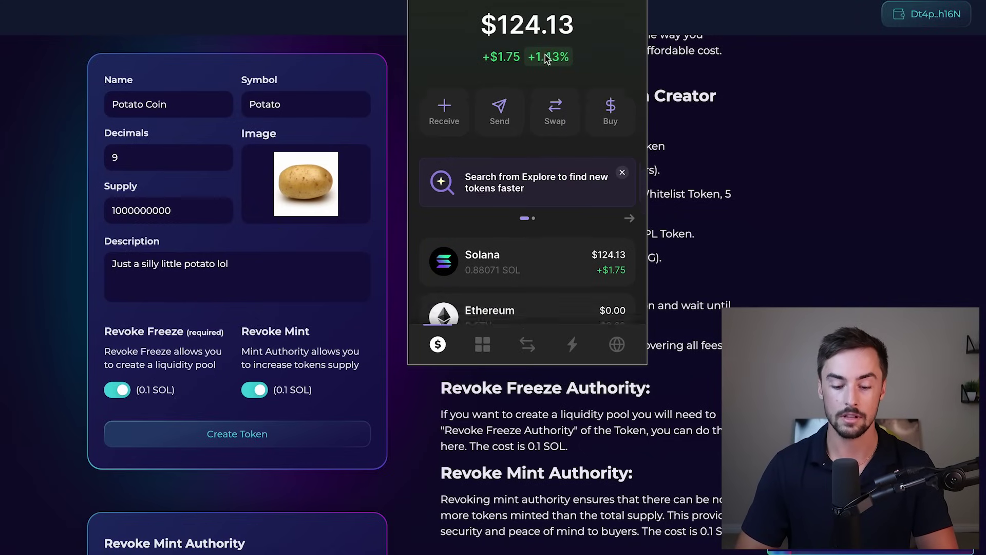
Scroll the Phantom token list to find the new Potato Coin
{"action": "scroll", "coordinate": [591, 157], "scroll_direction": "down", "scroll_amount": 3}
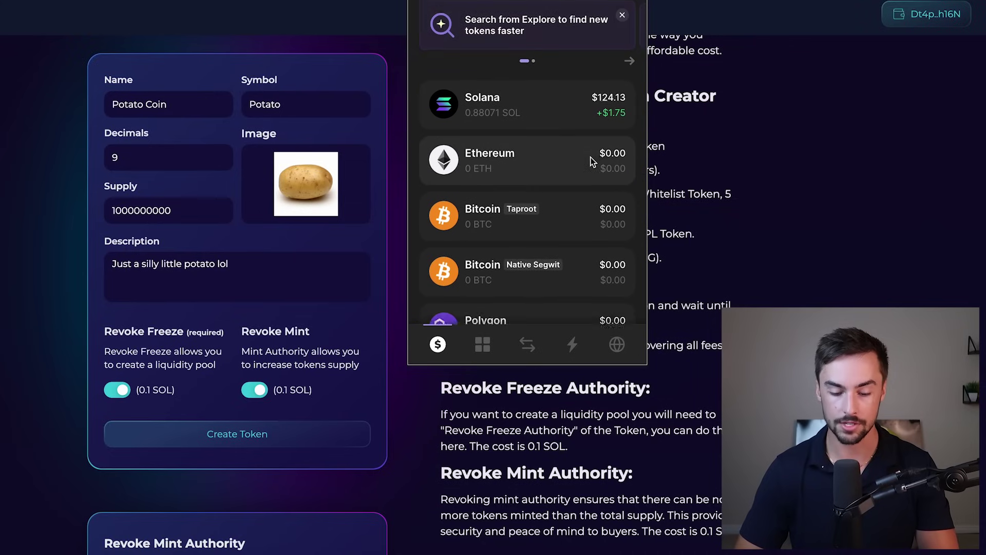
{"action": "scroll", "coordinate": [590, 157], "scroll_direction": "down", "scroll_amount": 2}
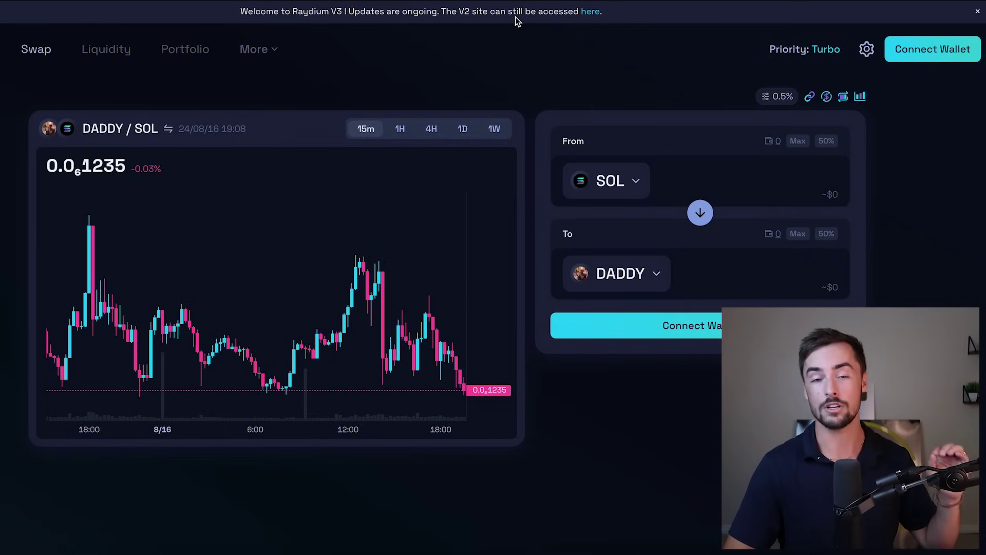
Connect the Phantom wallet to Raydium
{"action": "left_click", "coordinate": [941, 50]}
{"action": "left_click", "coordinate": [337, 204]}
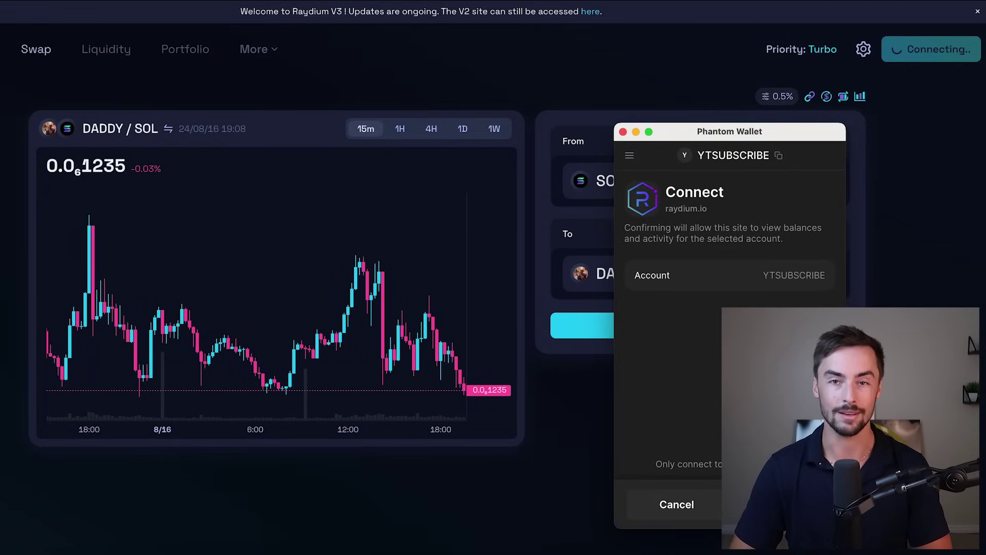
{"action": "left_click", "coordinate": [783, 504]}
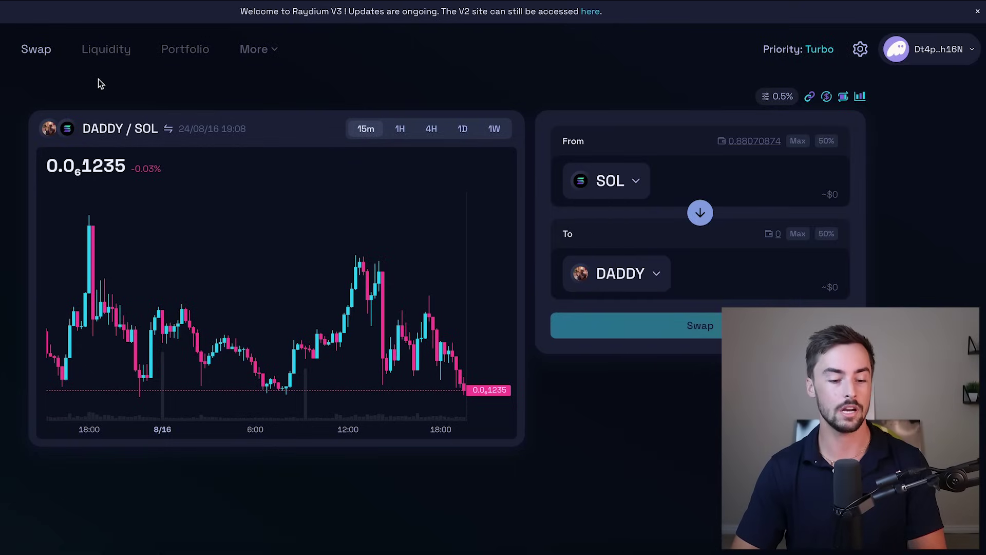
Start a new Standard AMM pool from Raydium's Liquidity page
{"action": "left_click", "coordinate": [108, 52]}
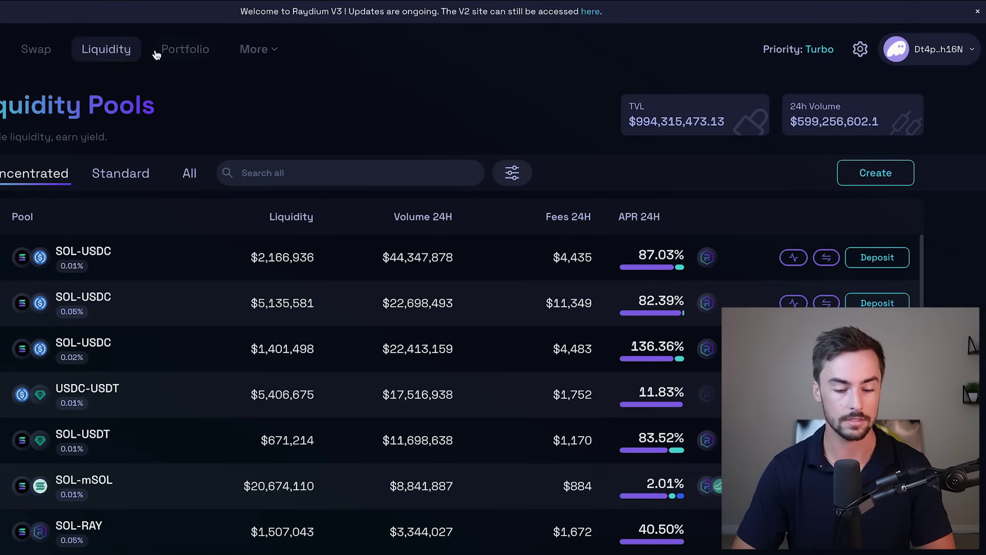
{"action": "left_click", "coordinate": [894, 170]}
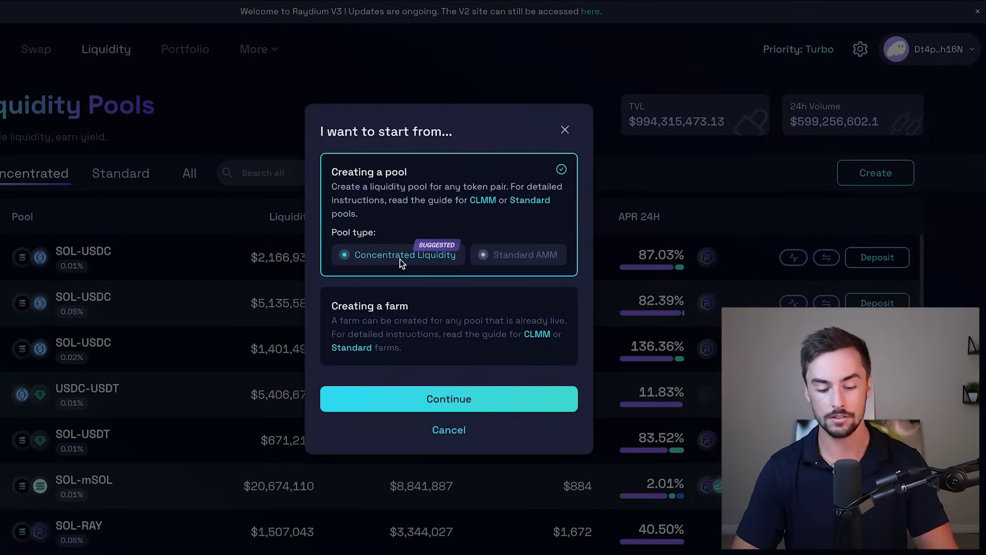
{"action": "left_click", "coordinate": [524, 257]}
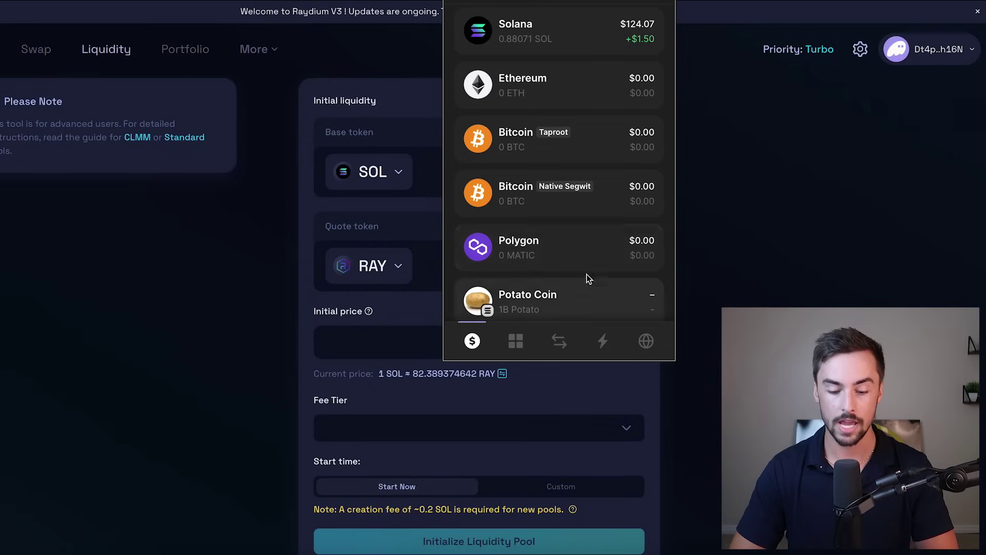
Open Potato Coin on Solscan from Phantom and copy its token mint address
{"action": "left_click", "coordinate": [548, 306]}
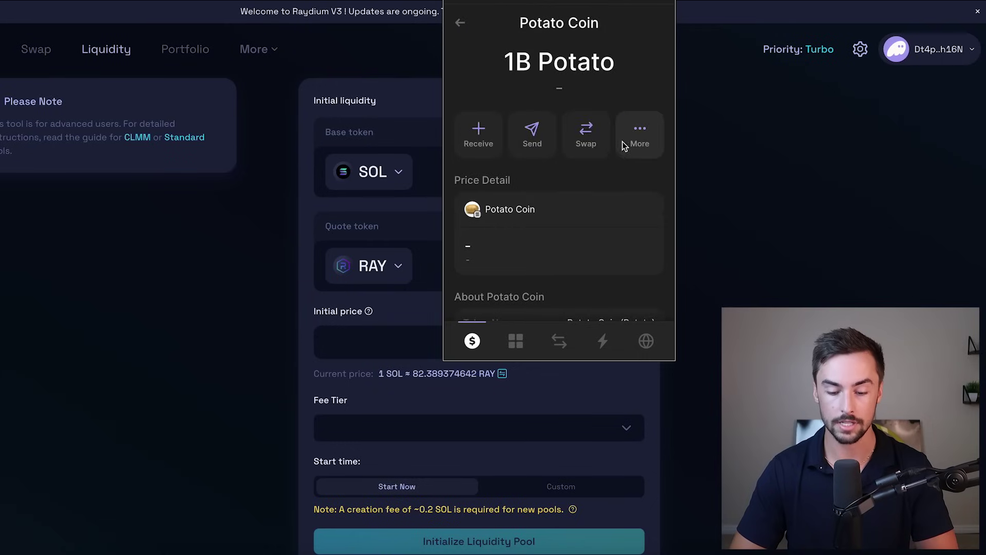
{"action": "left_click", "coordinate": [640, 132]}
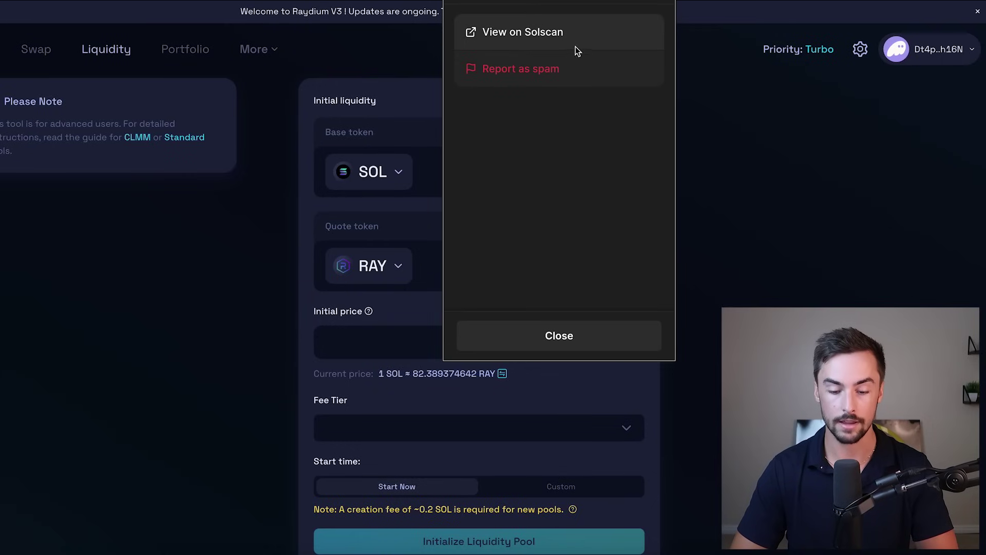
{"action": "left_click", "coordinate": [531, 32]}
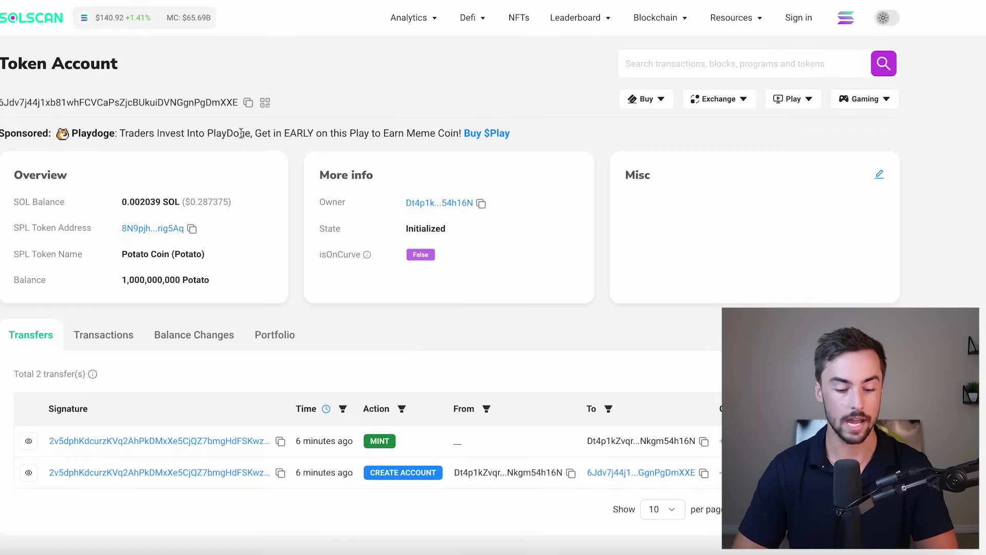
{"action": "left_click", "coordinate": [192, 228]}
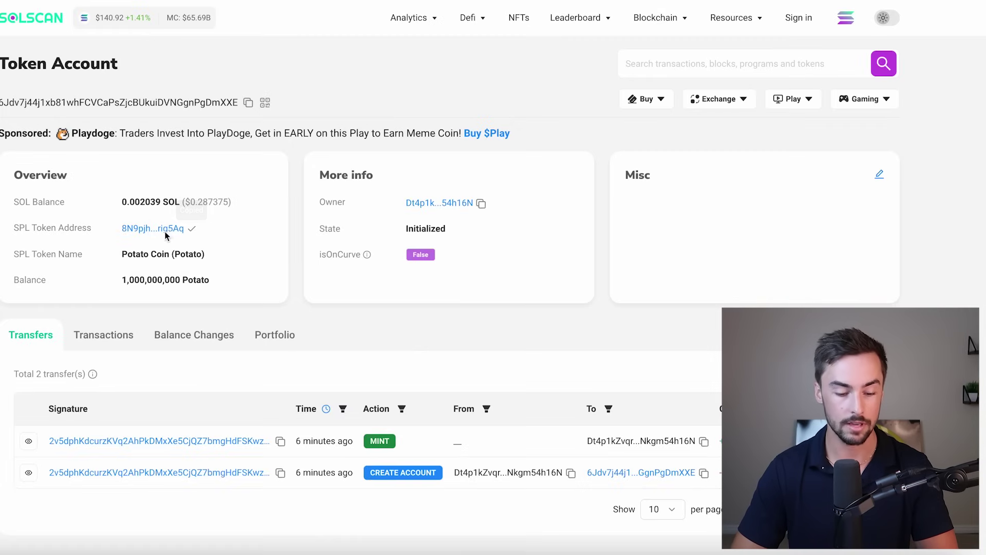
{"action": "left_click", "coordinate": [156, 229]}
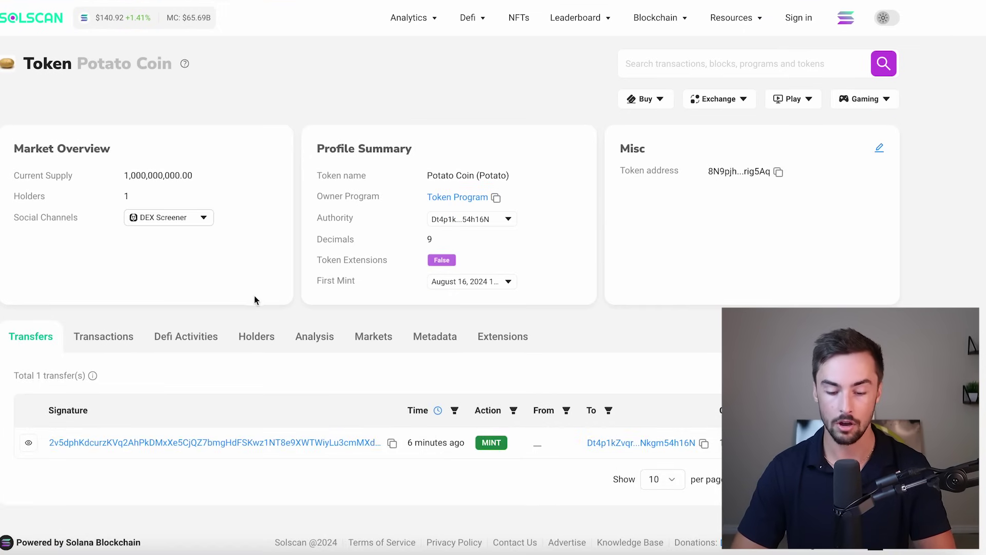
{"action": "left_click", "coordinate": [779, 173]}
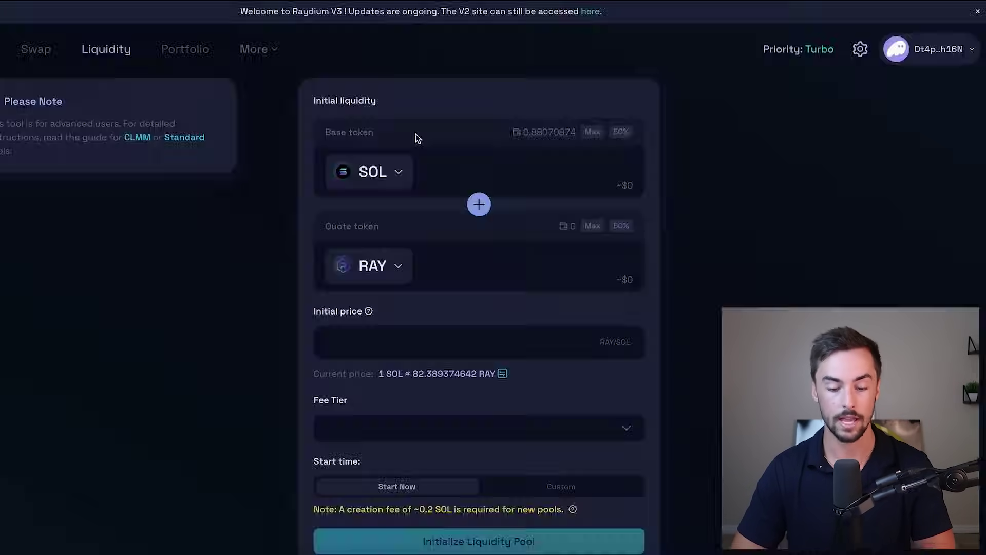
Import the pasted mint address as Potato / 'Potato Coin' and select it as the base token
{"action": "left_click", "coordinate": [390, 169]}
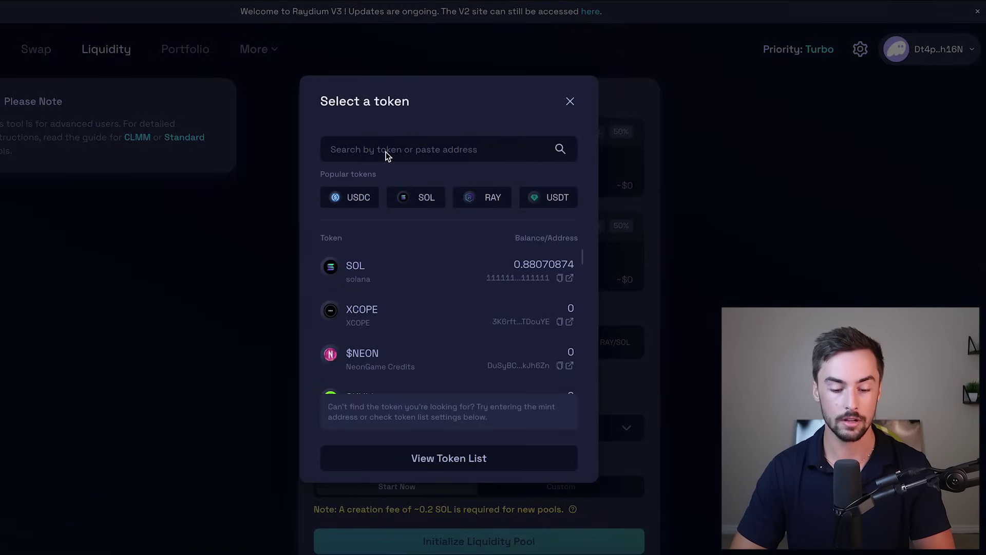
{"action": "left_click", "coordinate": [387, 151]}
{"action": "key", "text": "ctrl+v"}
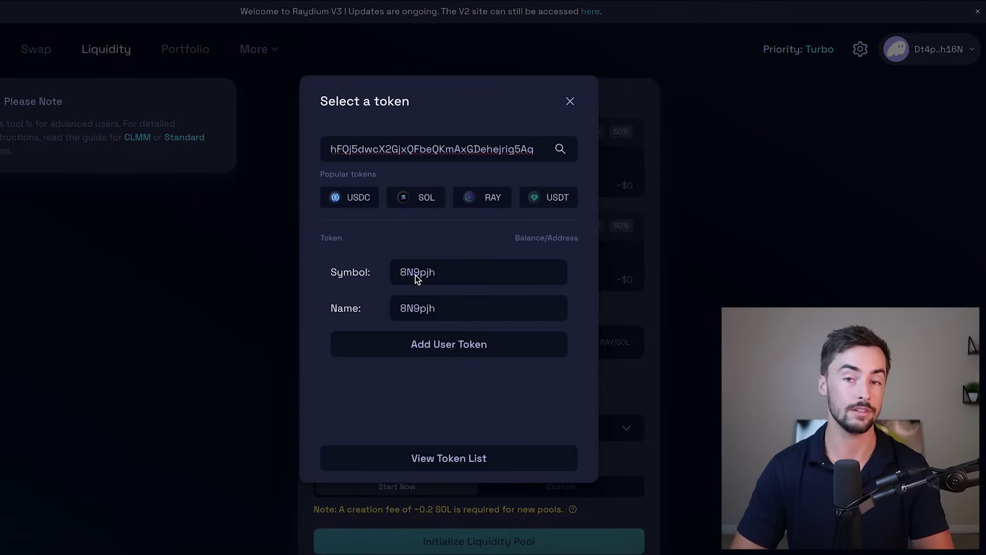
{"action": "double_click", "coordinate": [461, 280]}
{"action": "type", "text": "Potato"}
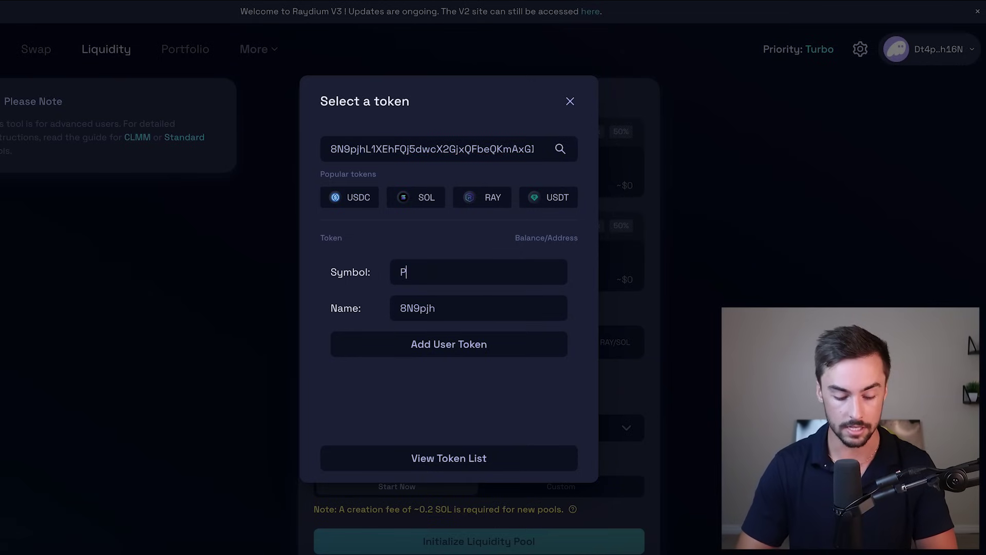
{"action": "double_click", "coordinate": [460, 315]}
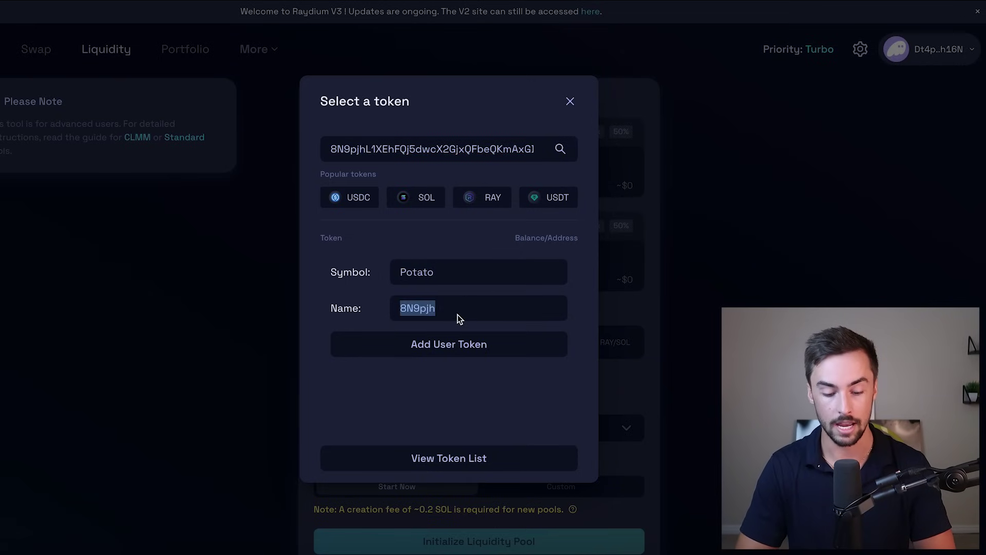
{"action": "type", "text": "Potato Coin"}
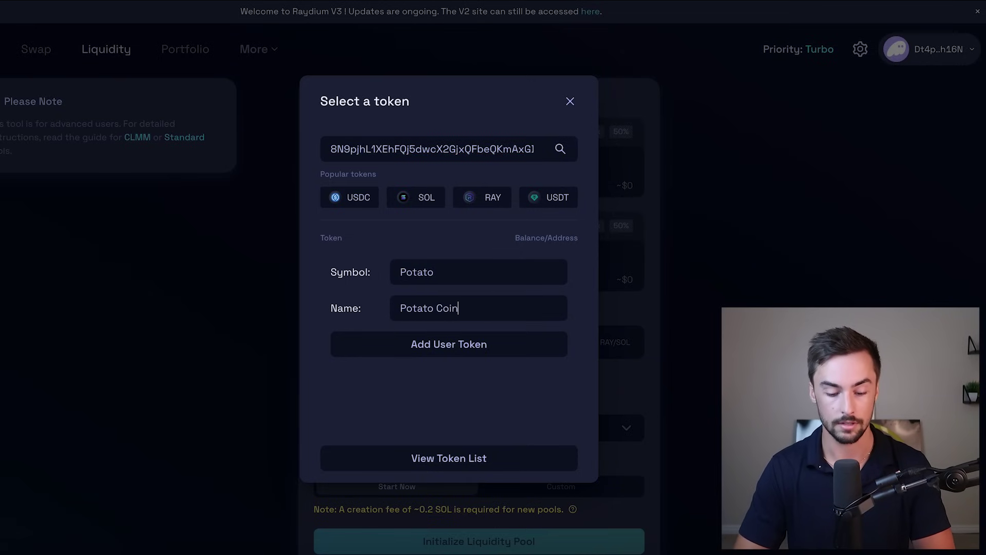
{"action": "left_click", "coordinate": [445, 348]}
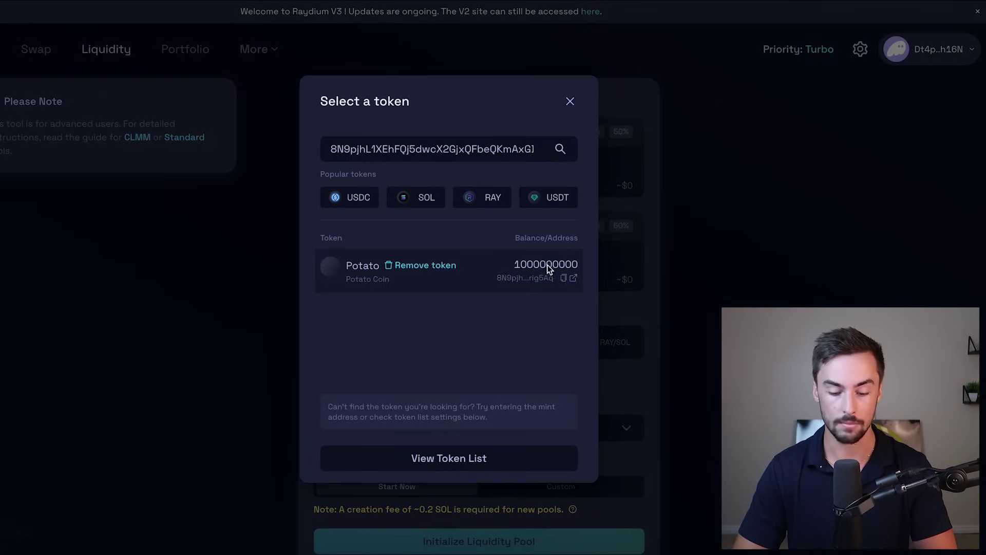
{"action": "left_click", "coordinate": [472, 286]}
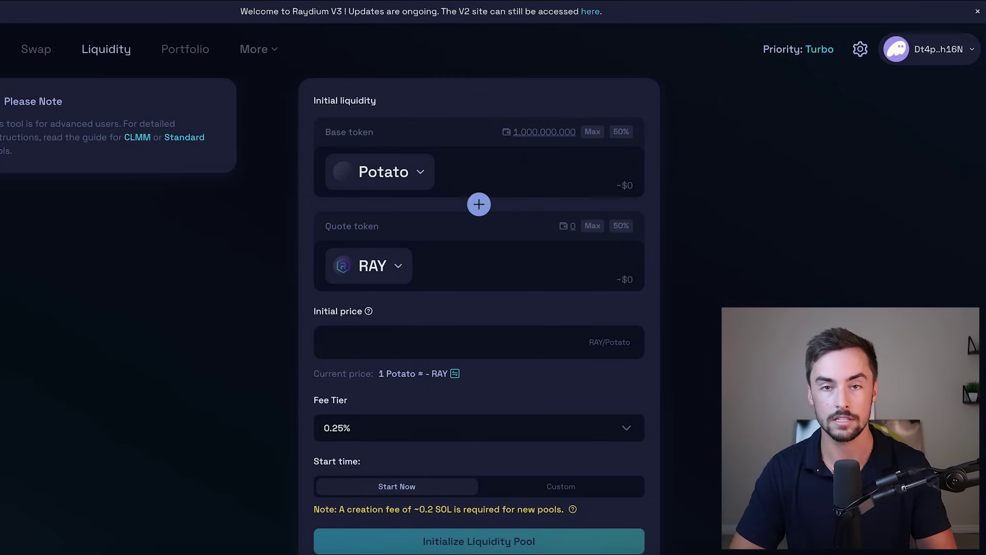
Dismiss the Phantom popup and change the quote token from RAY to SOL
{"action": "scroll", "coordinate": [637, 169], "scroll_direction": "down", "scroll_amount": 5}
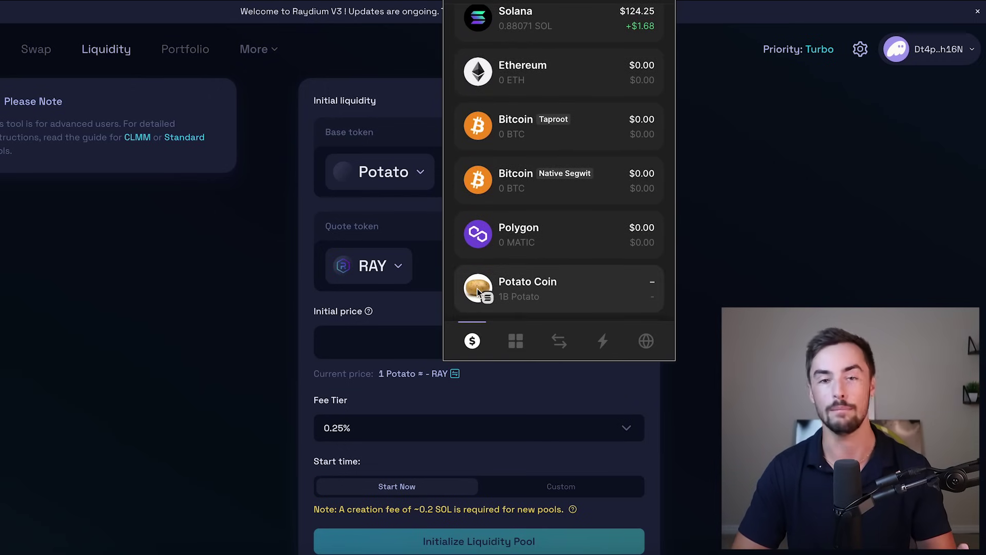
{"action": "left_click", "coordinate": [374, 200]}
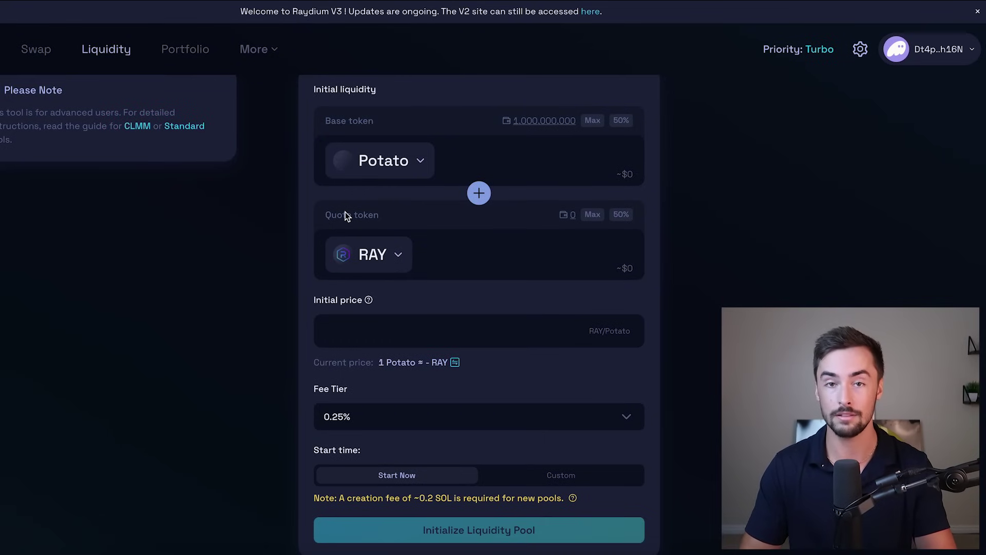
{"action": "left_click", "coordinate": [401, 258]}
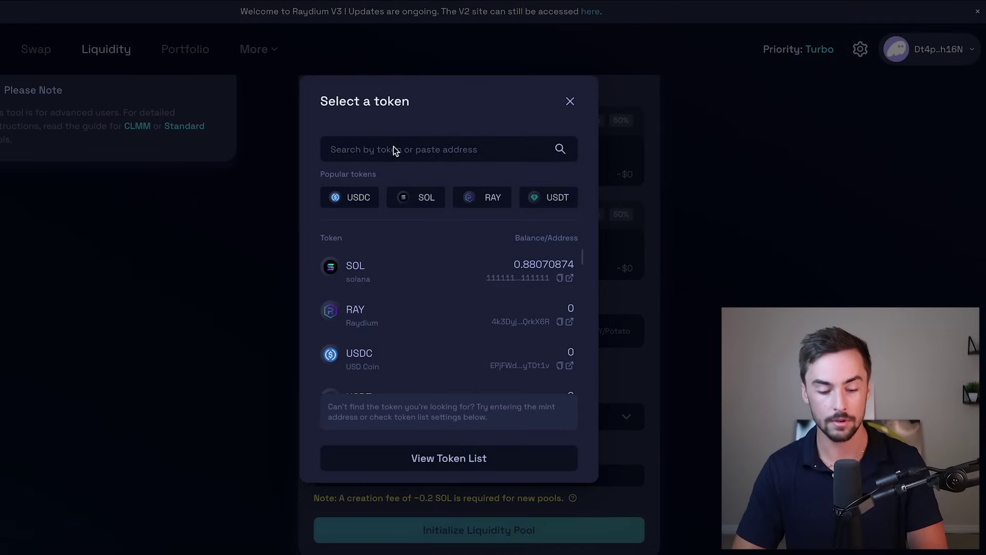
{"action": "left_click", "coordinate": [355, 272]}
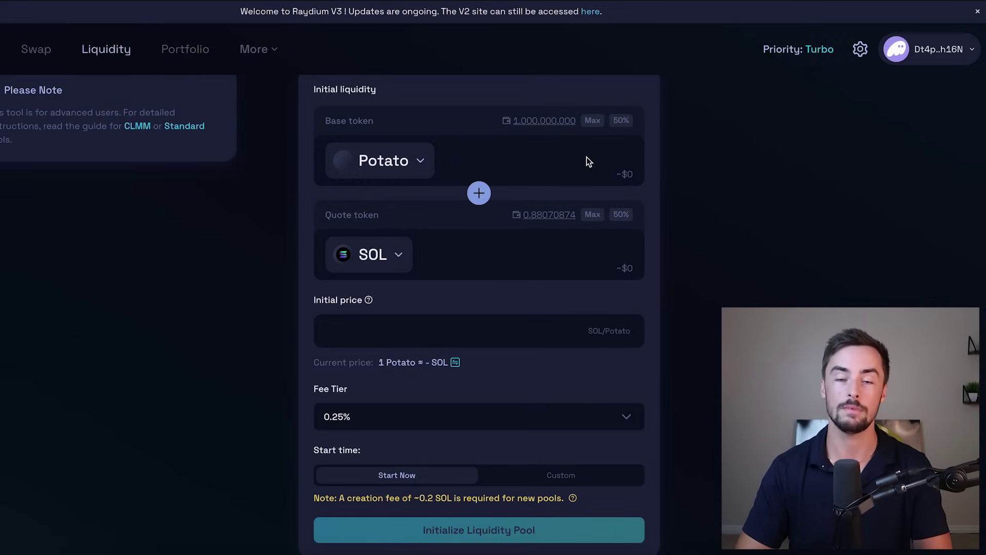
{"action": "left_click", "coordinate": [541, 155]}
{"action": "key", "text": "ctrl+v"}
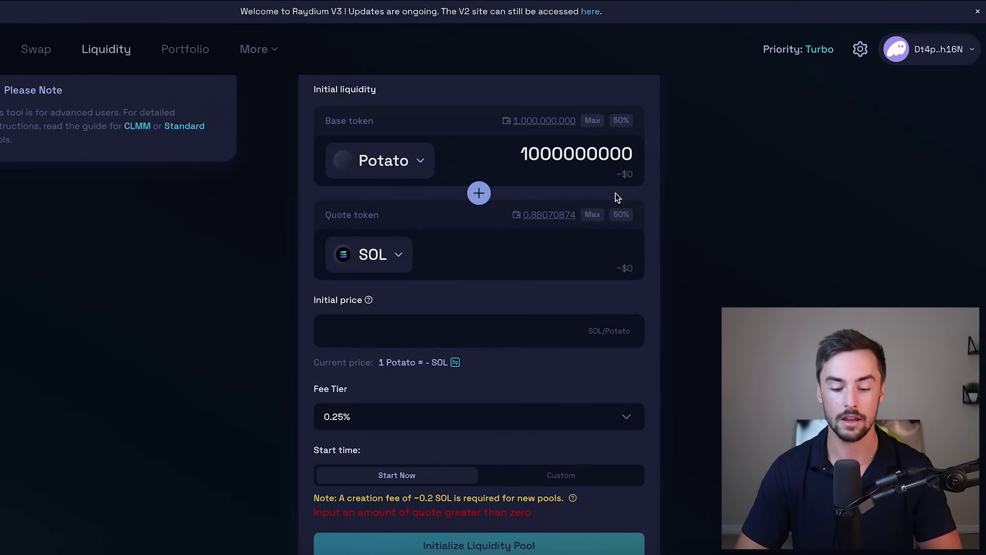
{"action": "left_click", "coordinate": [606, 252]}
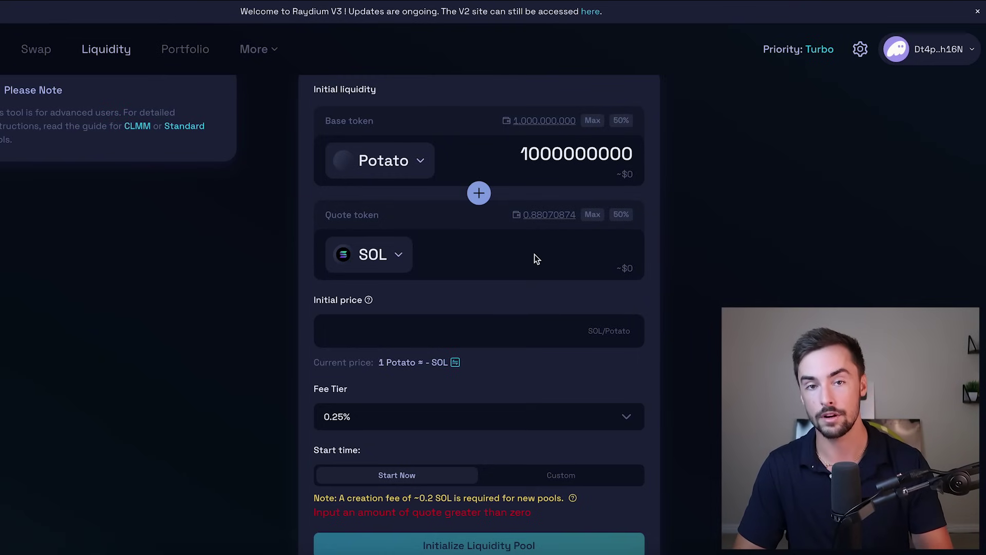
{"action": "type", "text": "10"}
{"action": "key", "text": "ctrl+a"}
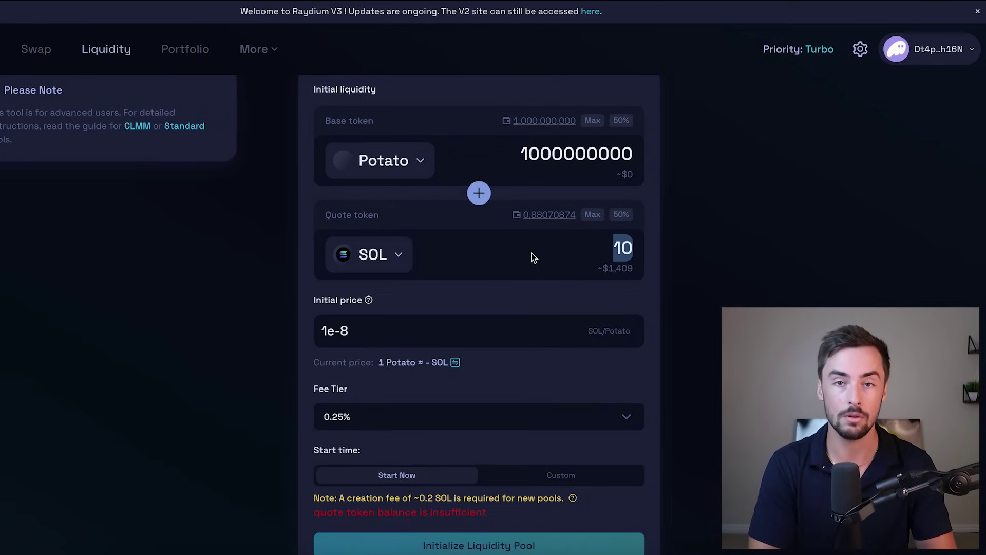
Try other SOL amounts in the quote field, then revert it to .01 SOL
{"action": "left_click", "coordinate": [618, 253]}
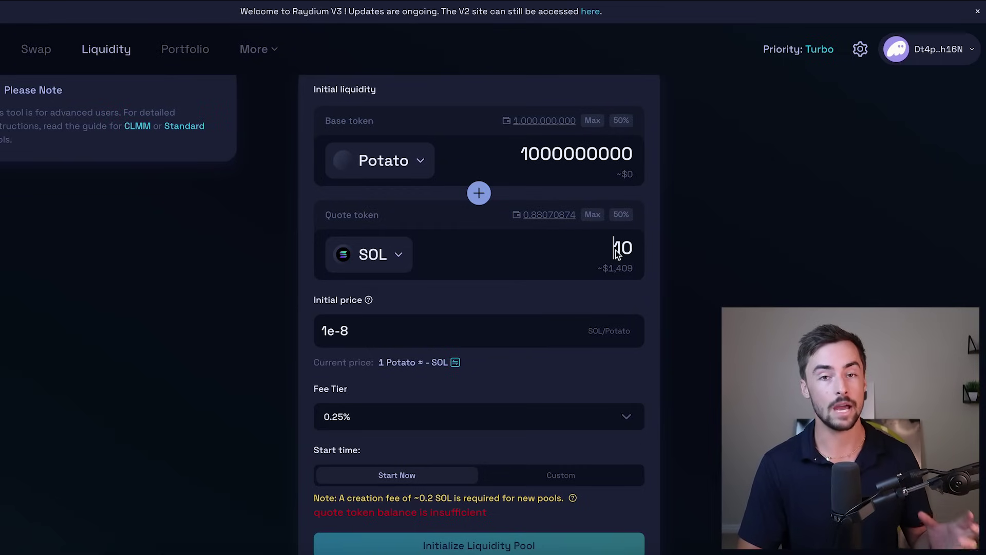
{"action": "type", "text": "."}
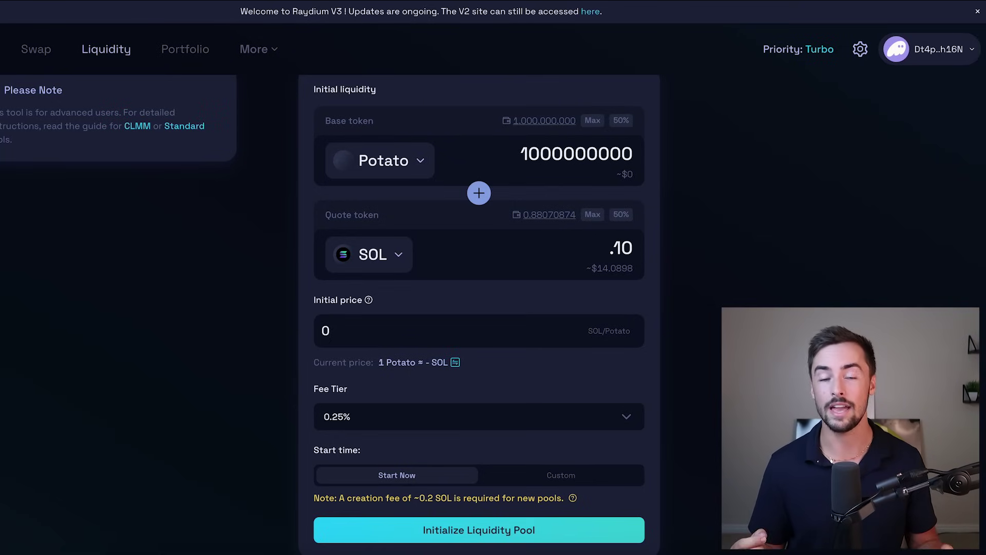
{"action": "type", "text": ".0"}
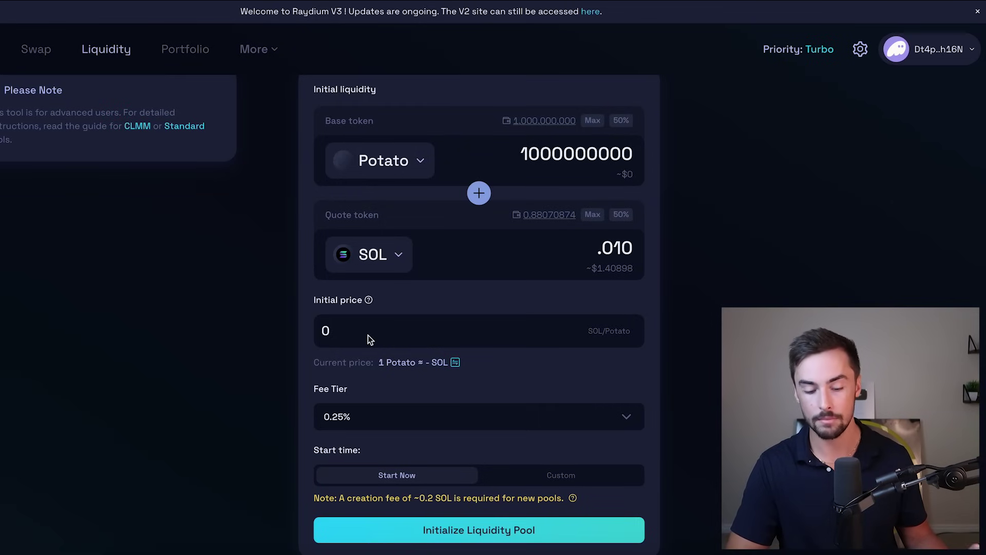
{"action": "double_click", "coordinate": [604, 257]}
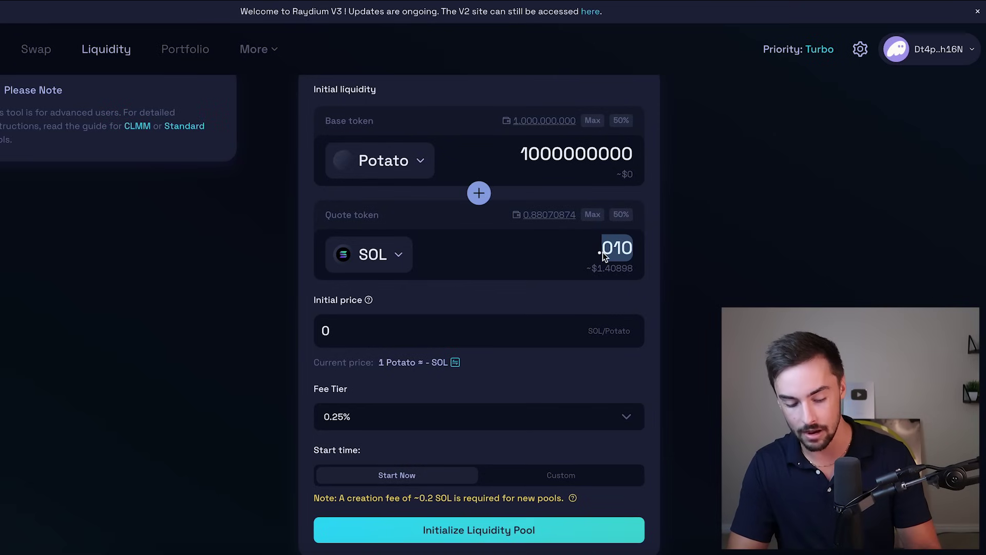
{"action": "type", "text": "0100"}
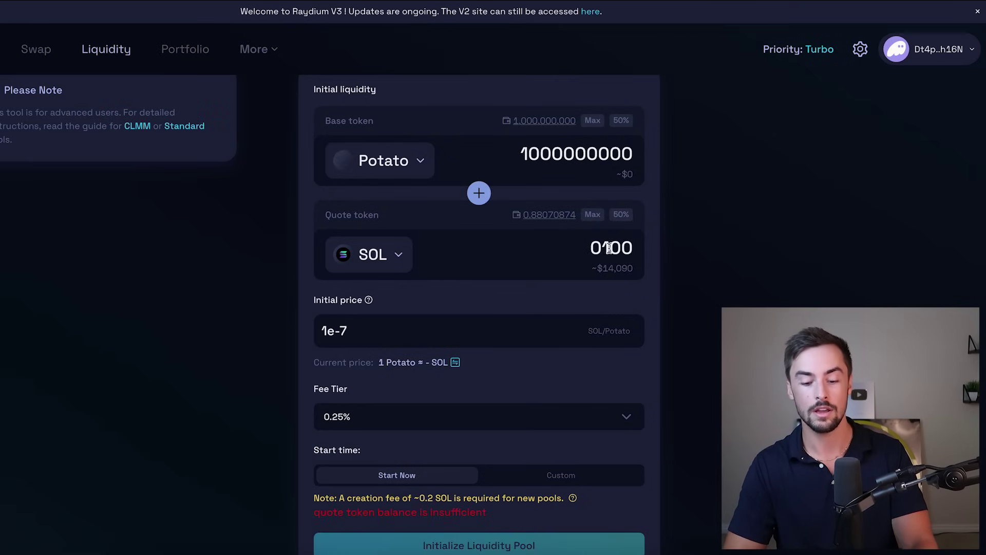
{"action": "left_click", "coordinate": [621, 249]}
{"action": "type", "text": "0"}
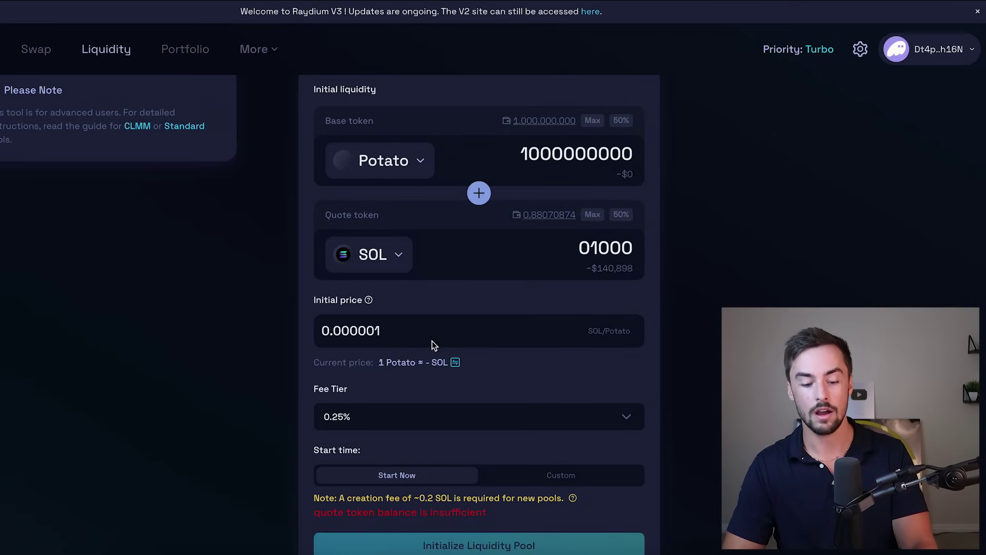
{"action": "key", "text": "ctrl+z"}
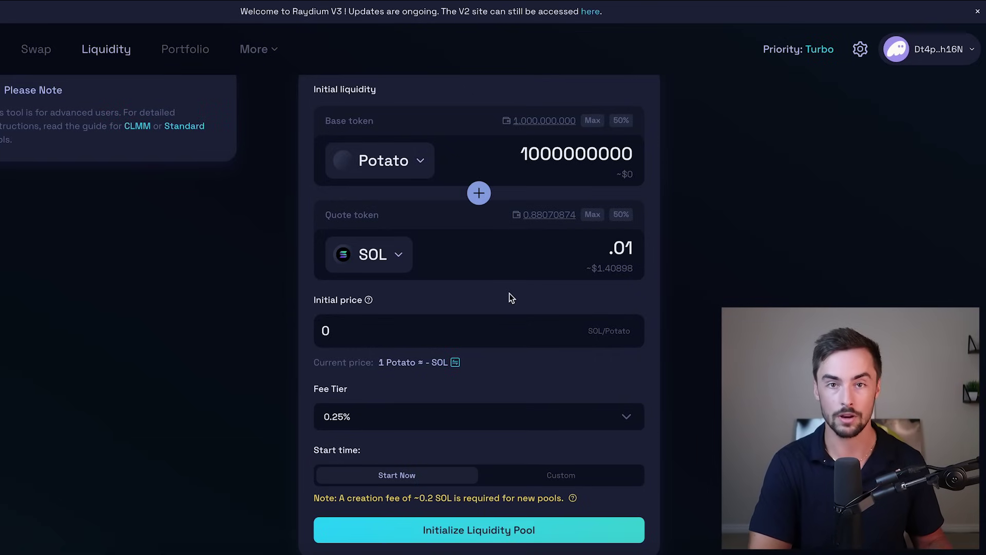
Check the Fee Tier list twice and keep the pool at 0.25%
{"action": "left_click", "coordinate": [362, 420]}
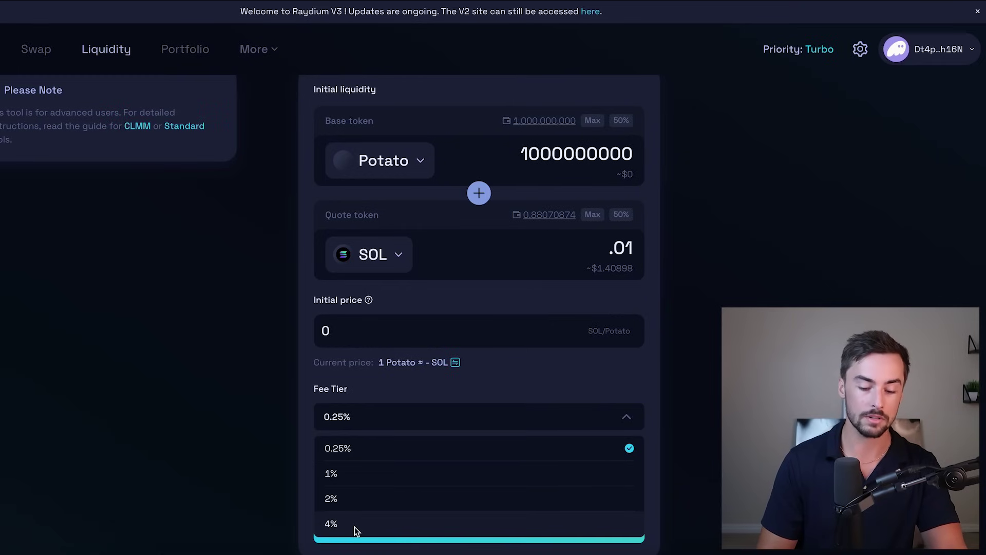
{"action": "left_click", "coordinate": [357, 453]}
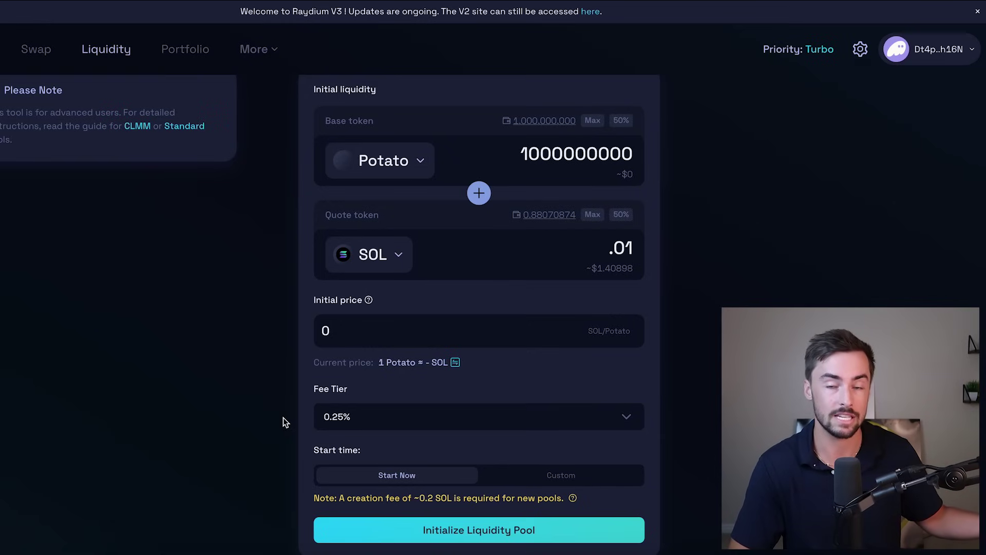
{"action": "left_click", "coordinate": [340, 419]}
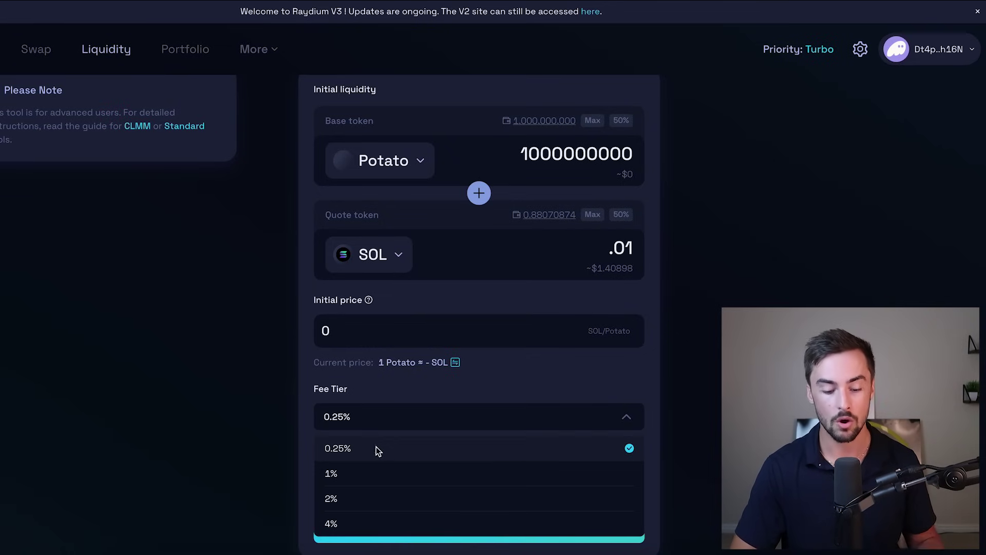
{"action": "left_click", "coordinate": [342, 450]}
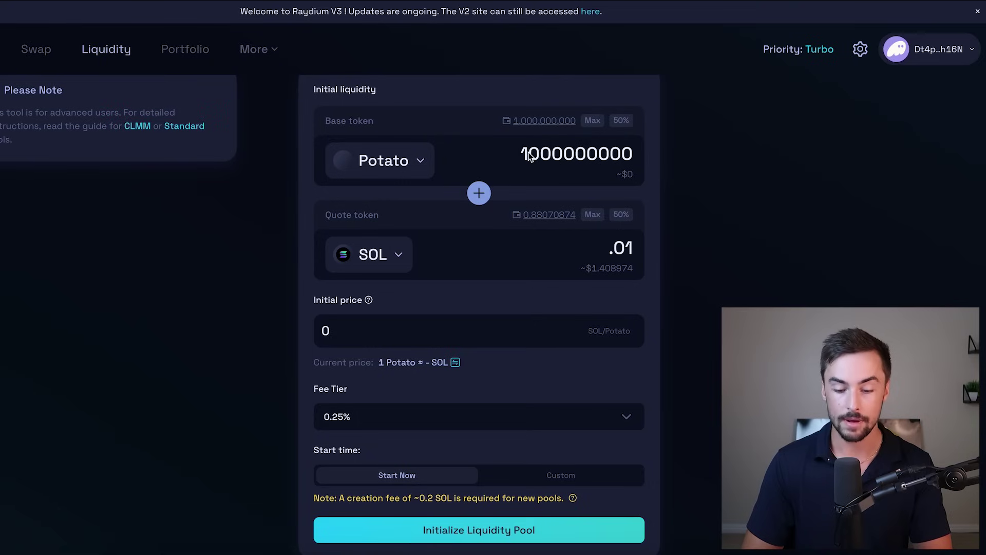
{"action": "double_click", "coordinate": [528, 153]}
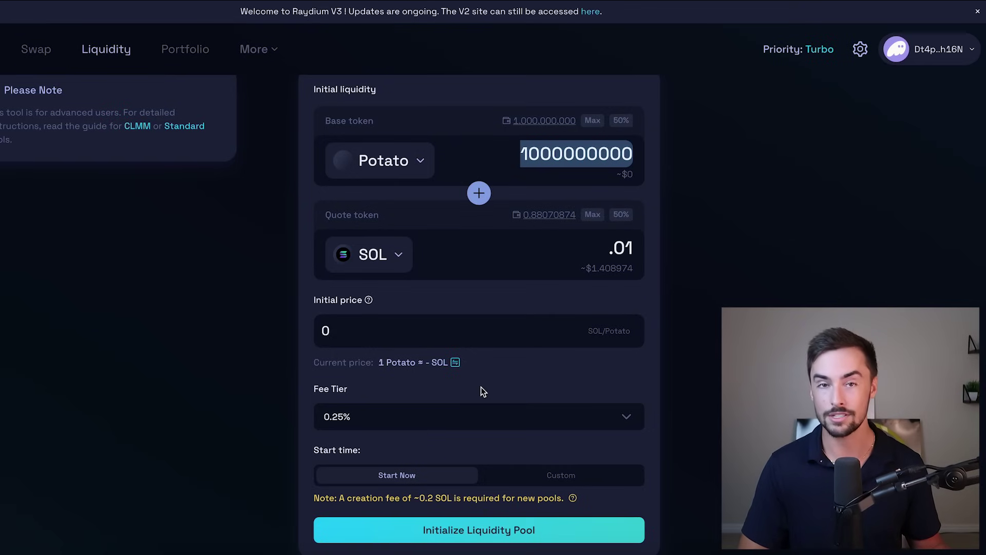
Initialize the Potato/SOL pool and confirm the creation transaction in the Phantom popup
{"action": "left_click", "coordinate": [255, 347]}
{"action": "left_click", "coordinate": [475, 531]}
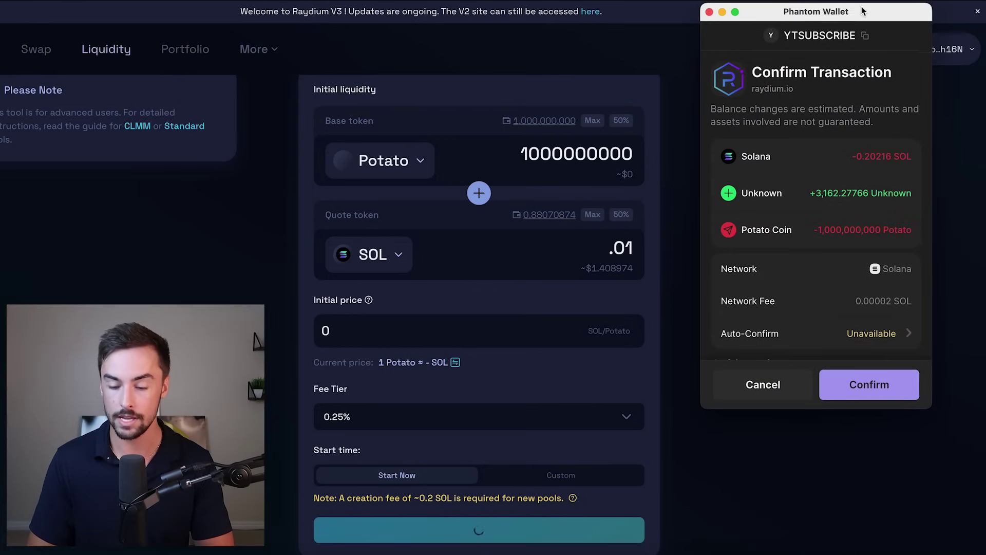
{"action": "left_click_drag", "start_coordinate": [868, 10], "coordinate": [853, 62]}
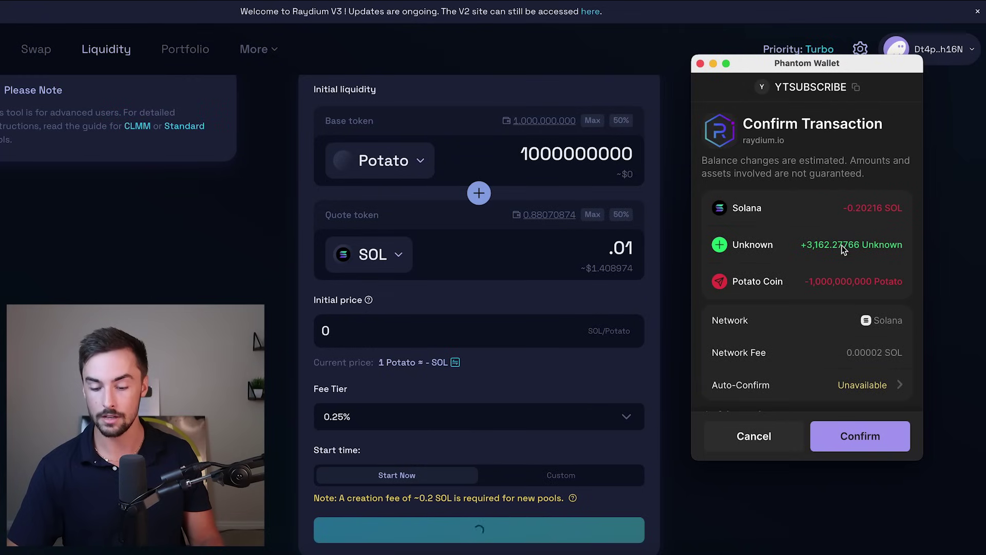
{"action": "left_click", "coordinate": [850, 437]}
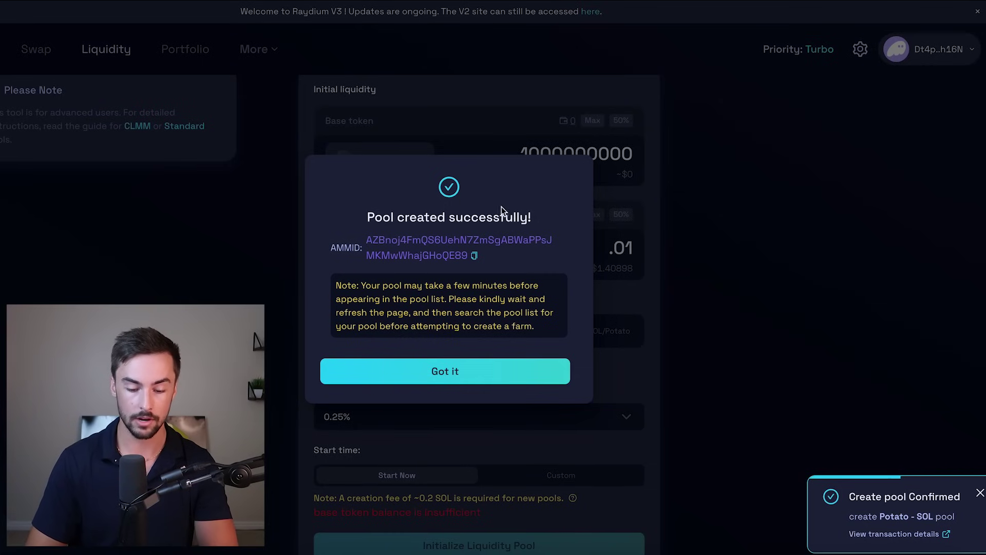
Copy the new pool's AMM ID and open the Potato Coin pair page on DexScreener
{"action": "left_click", "coordinate": [475, 256]}
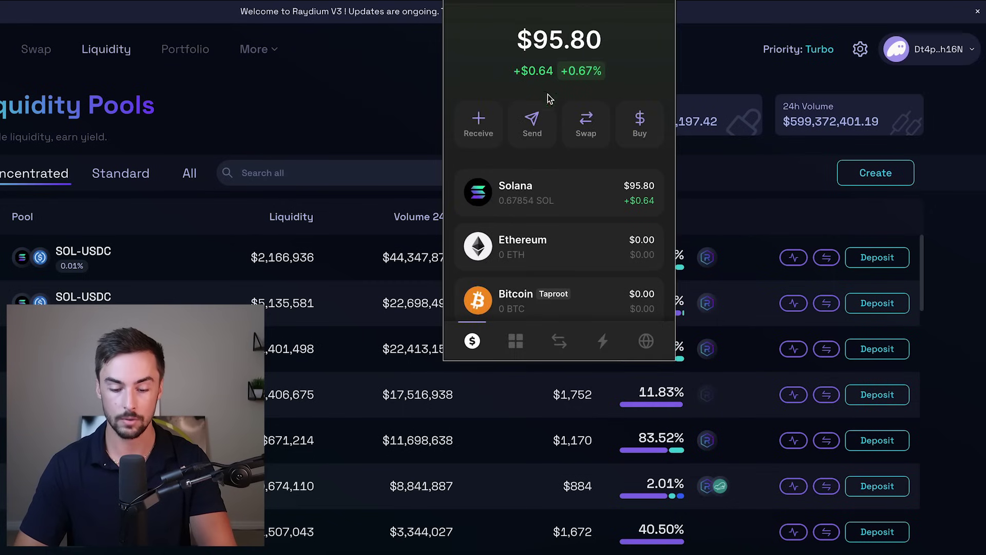
{"action": "scroll", "coordinate": [522, 304], "scroll_direction": "down", "scroll_amount": 3}
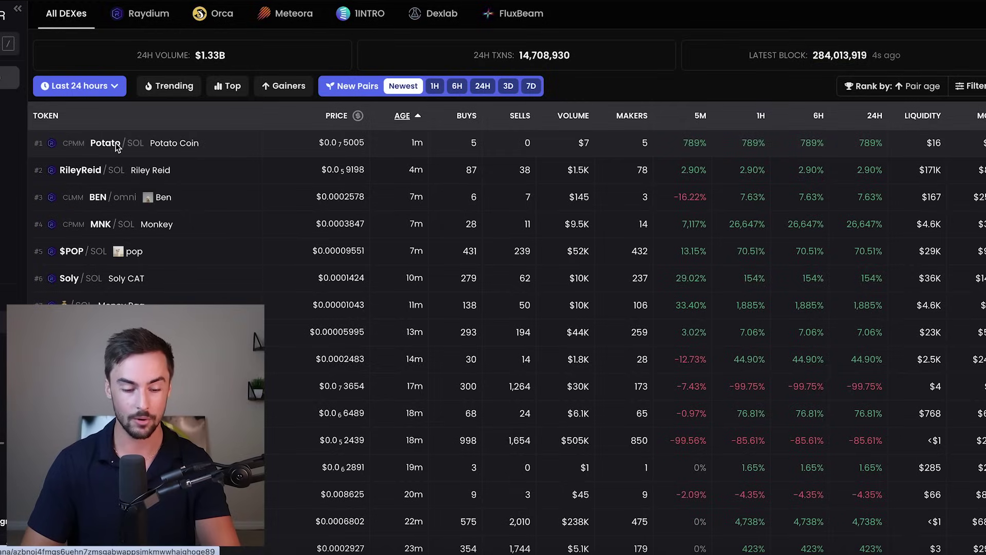
{"action": "left_click", "coordinate": [223, 141]}
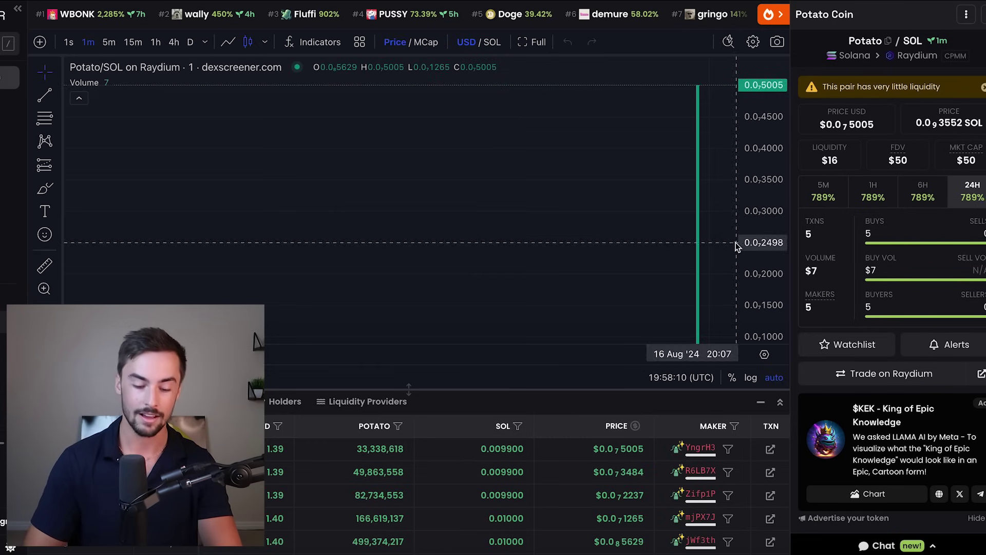
Scroll through the Potato/SOL chart and its first transactions
{"action": "scroll", "coordinate": [518, 489], "scroll_direction": "down", "scroll_amount": 1}
{"action": "scroll", "coordinate": [516, 498], "scroll_direction": "up", "scroll_amount": 1}
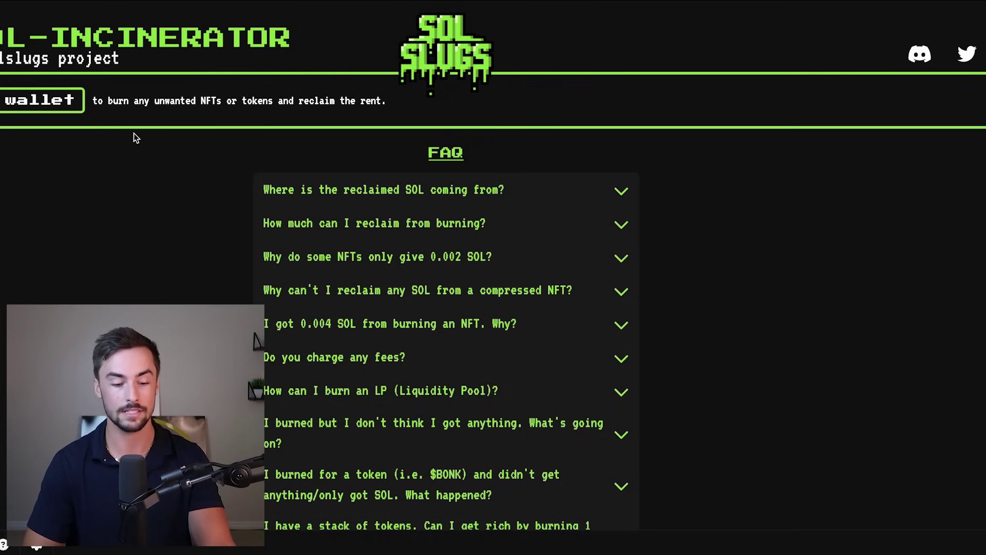
Connect the Phantom wallet to Sol Incinerator and keep it in Pro mode
{"action": "left_click", "coordinate": [38, 102]}
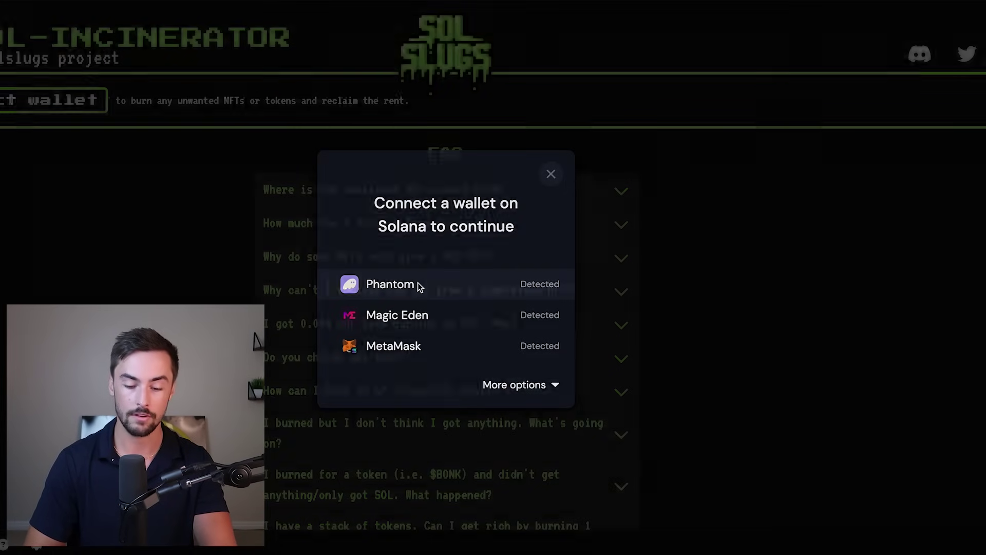
{"action": "left_click", "coordinate": [419, 289]}
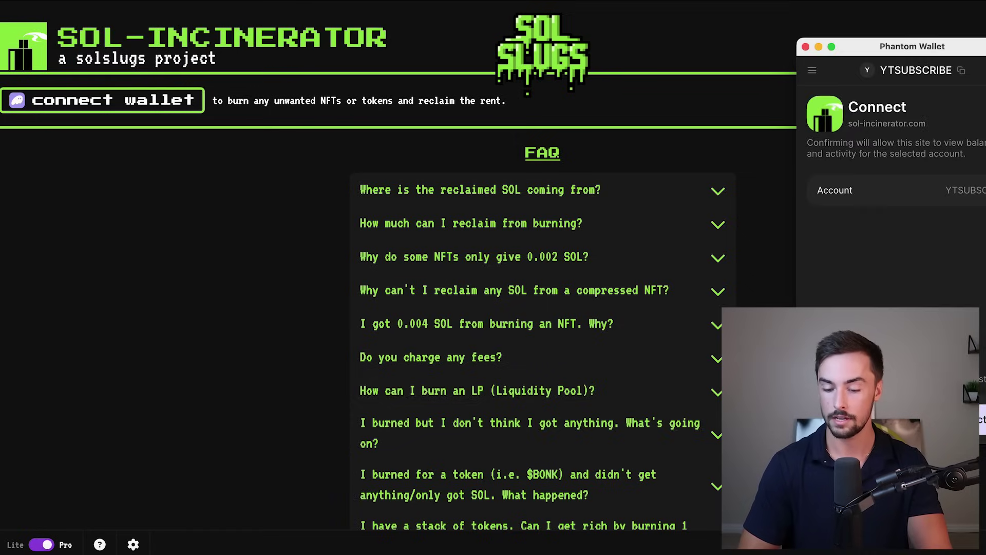
{"action": "left_click", "coordinate": [940, 334]}
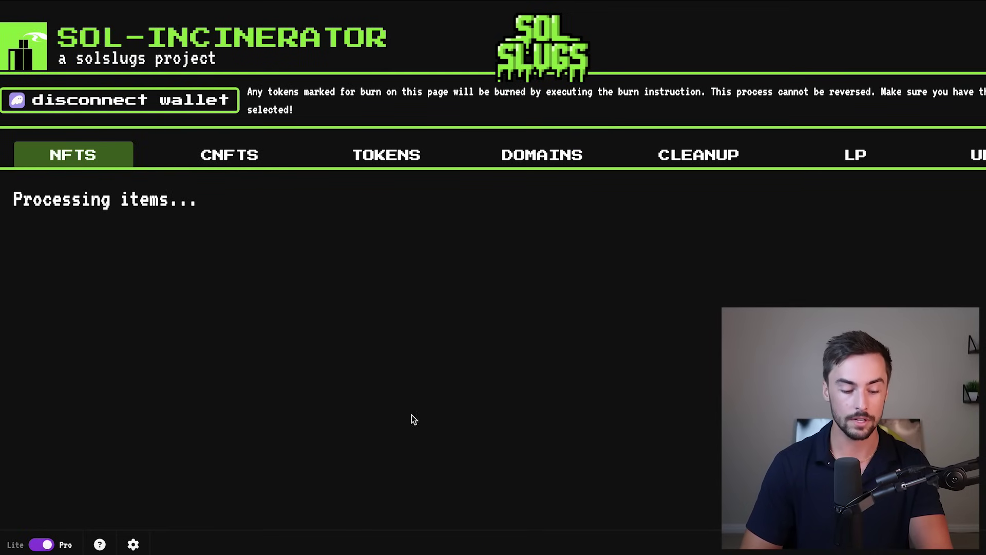
{"action": "left_click", "coordinate": [44, 545]}
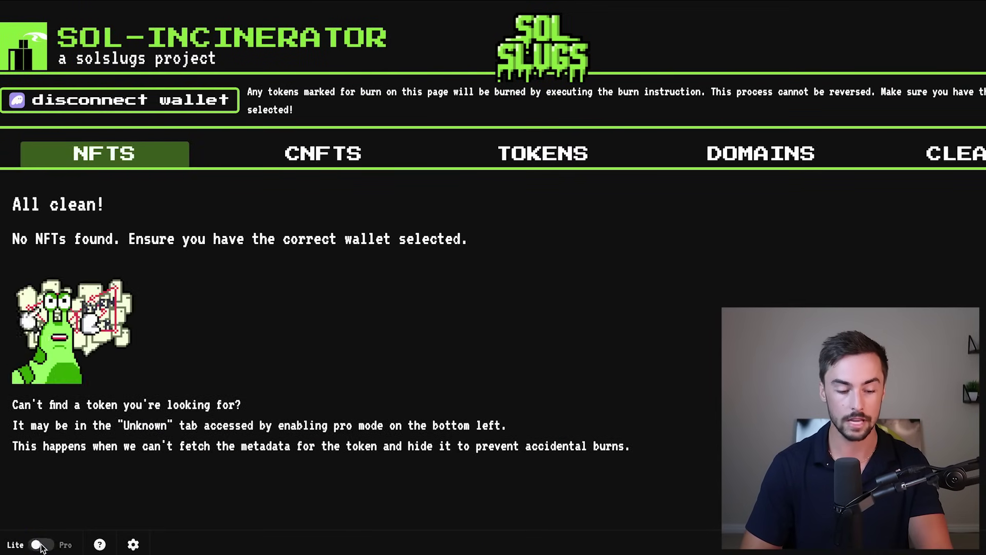
{"action": "left_click", "coordinate": [40, 546]}
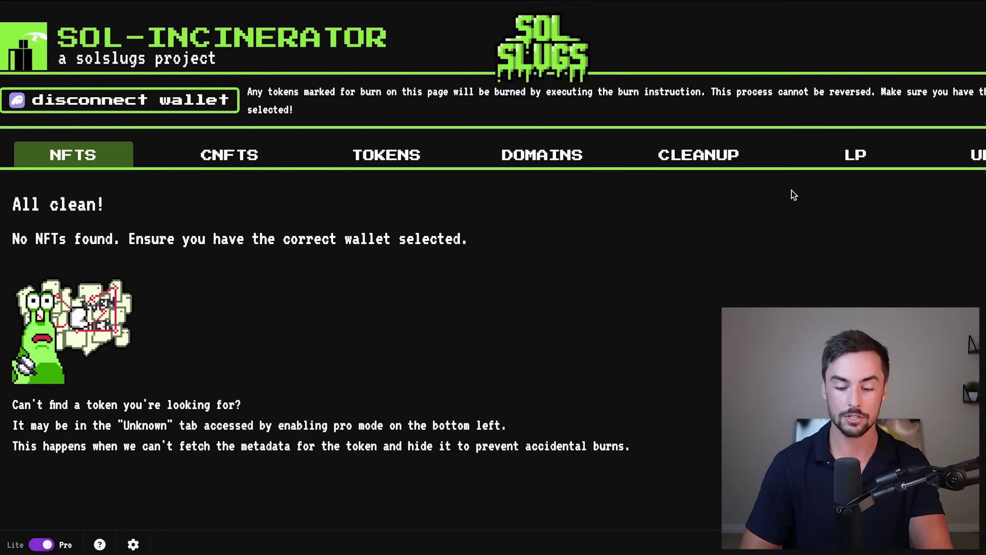
Burn the Raydium LP tokens from the LP list, approve in Phantom, and return to DexScreener
{"action": "left_click", "coordinate": [859, 158]}
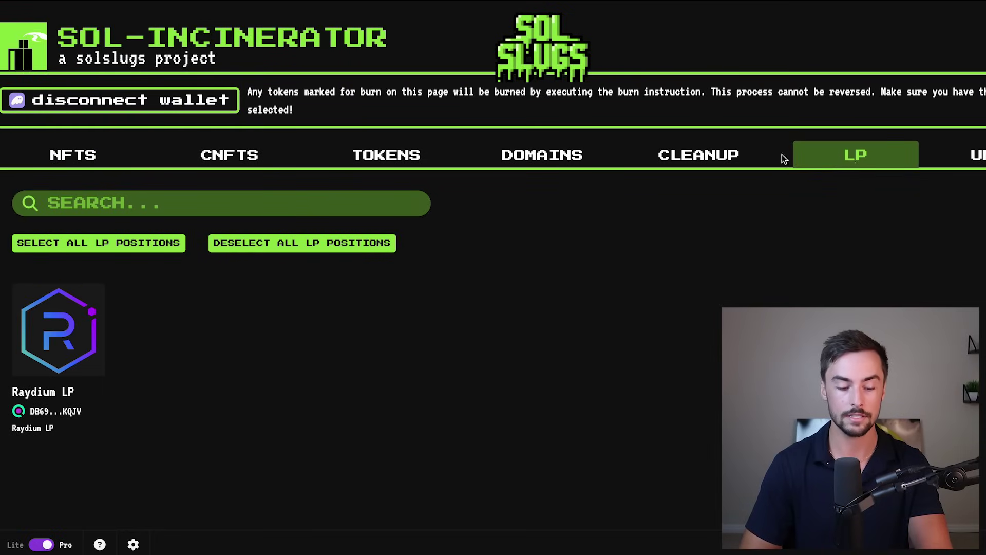
{"action": "left_click", "coordinate": [63, 341]}
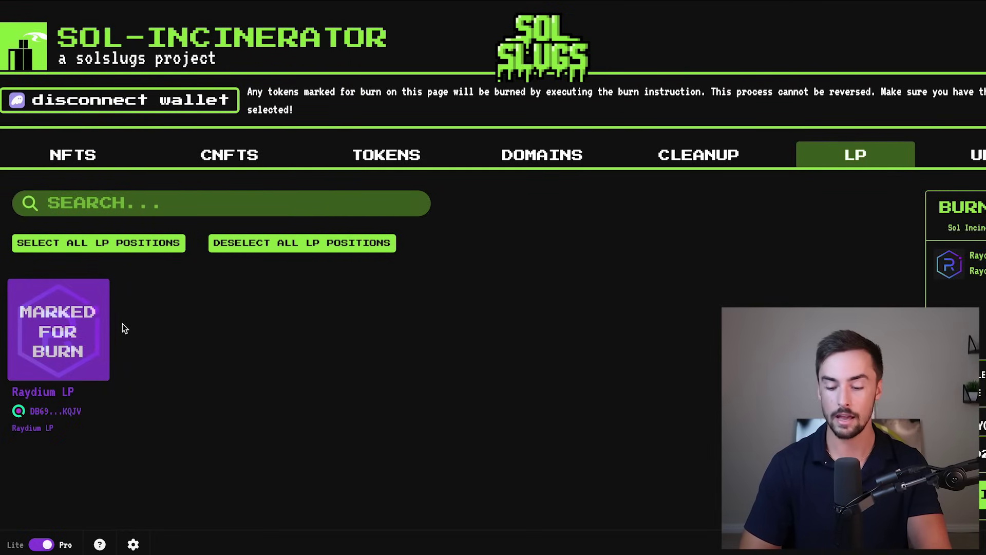
{"action": "left_click", "coordinate": [933, 493]}
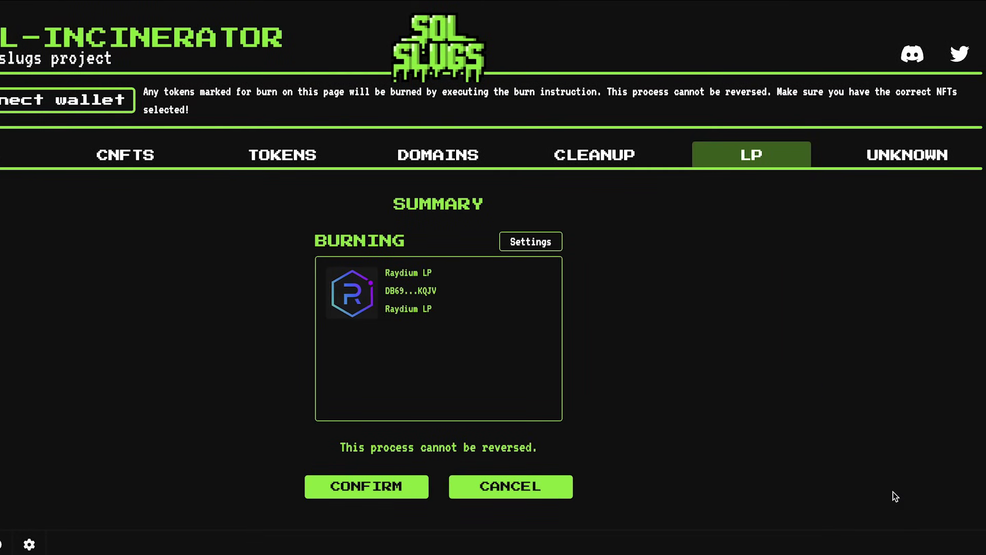
{"action": "left_click", "coordinate": [411, 485]}
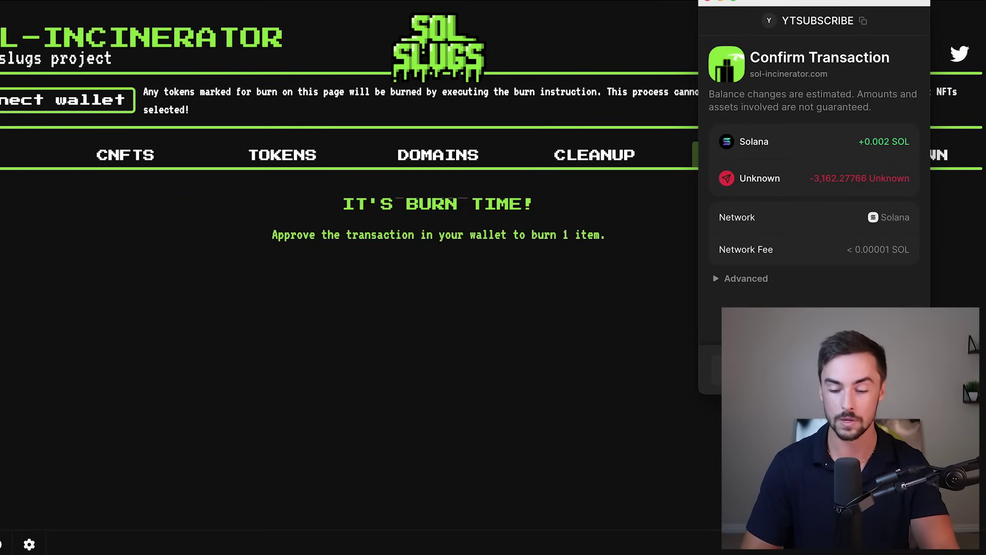
{"action": "left_click", "coordinate": [873, 370]}
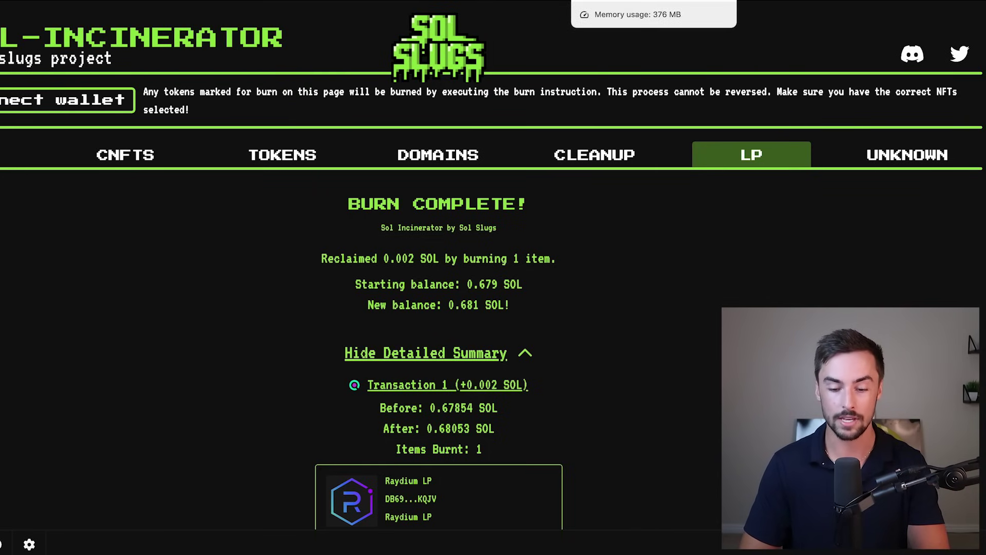
{"action": "left_click", "coordinate": [509, 1]}
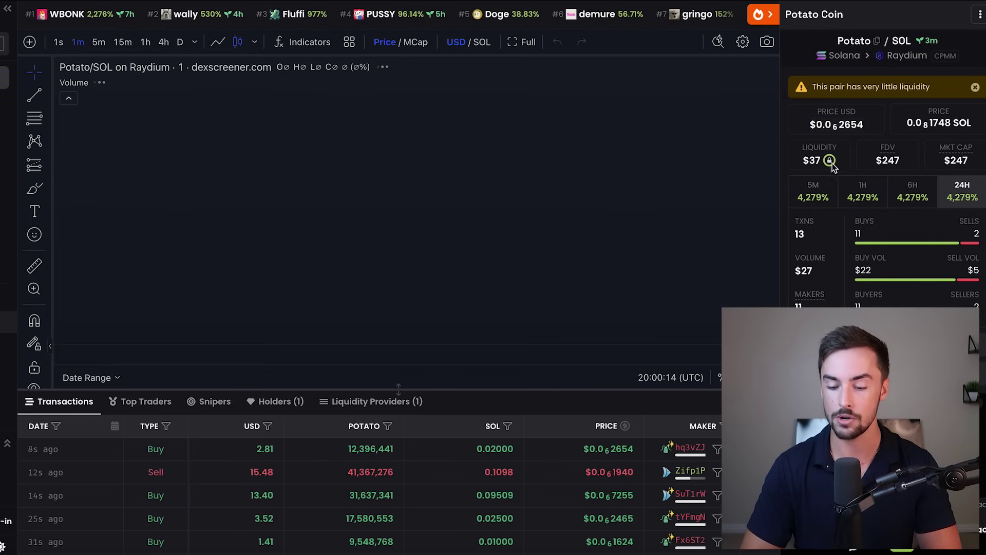
{"action": "mouse_move", "coordinate": [830, 161]}
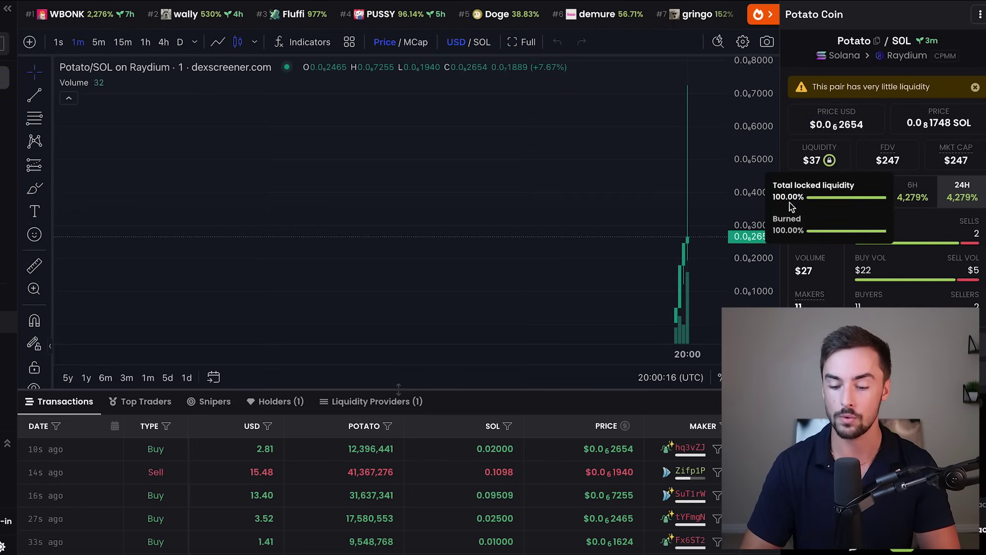